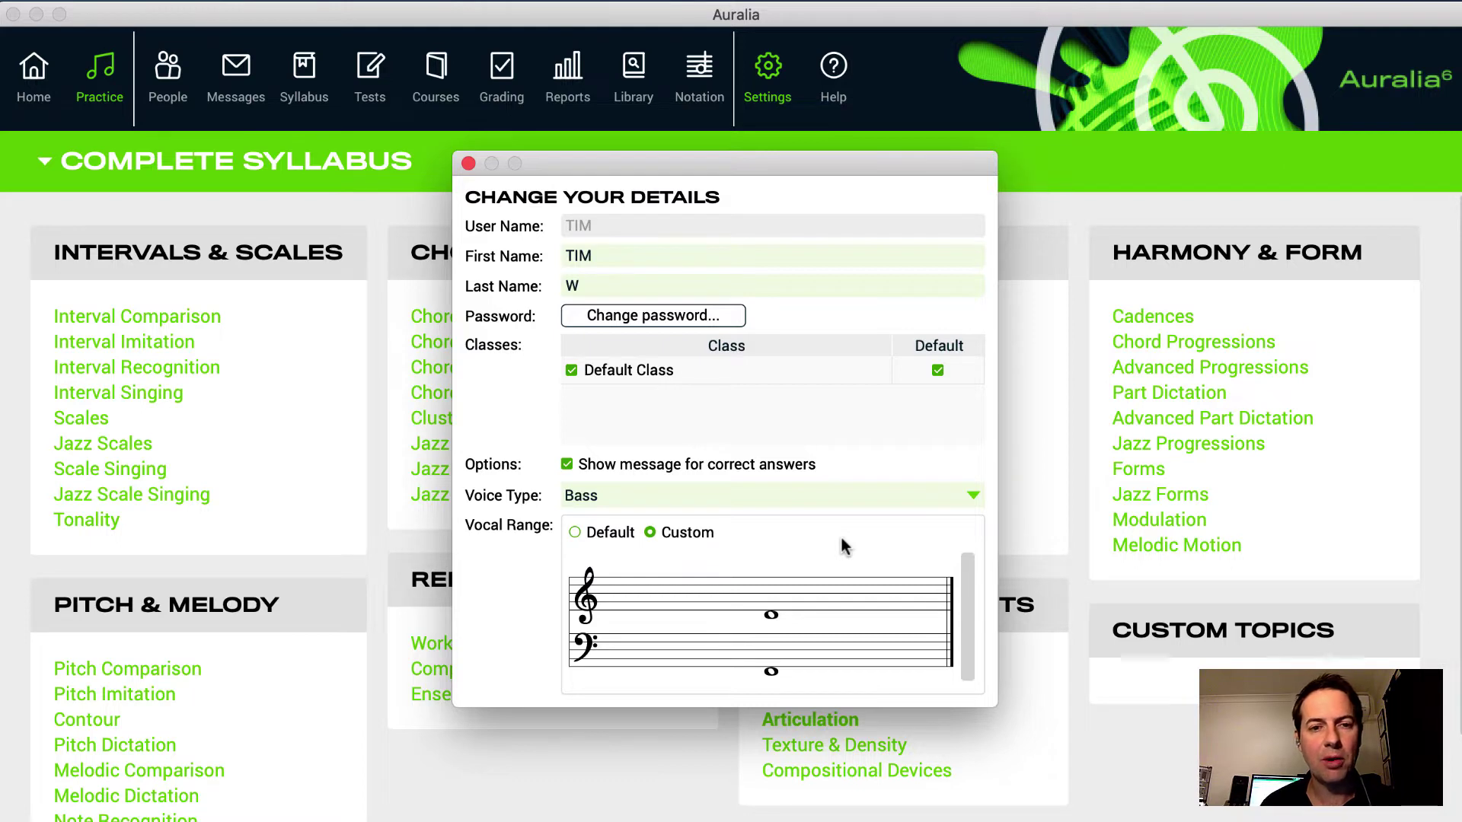
Step: Close the user details, open the microphone setup and choose Built-in Microphone as the device
{"action": "left_click", "coordinate": [466, 163]}
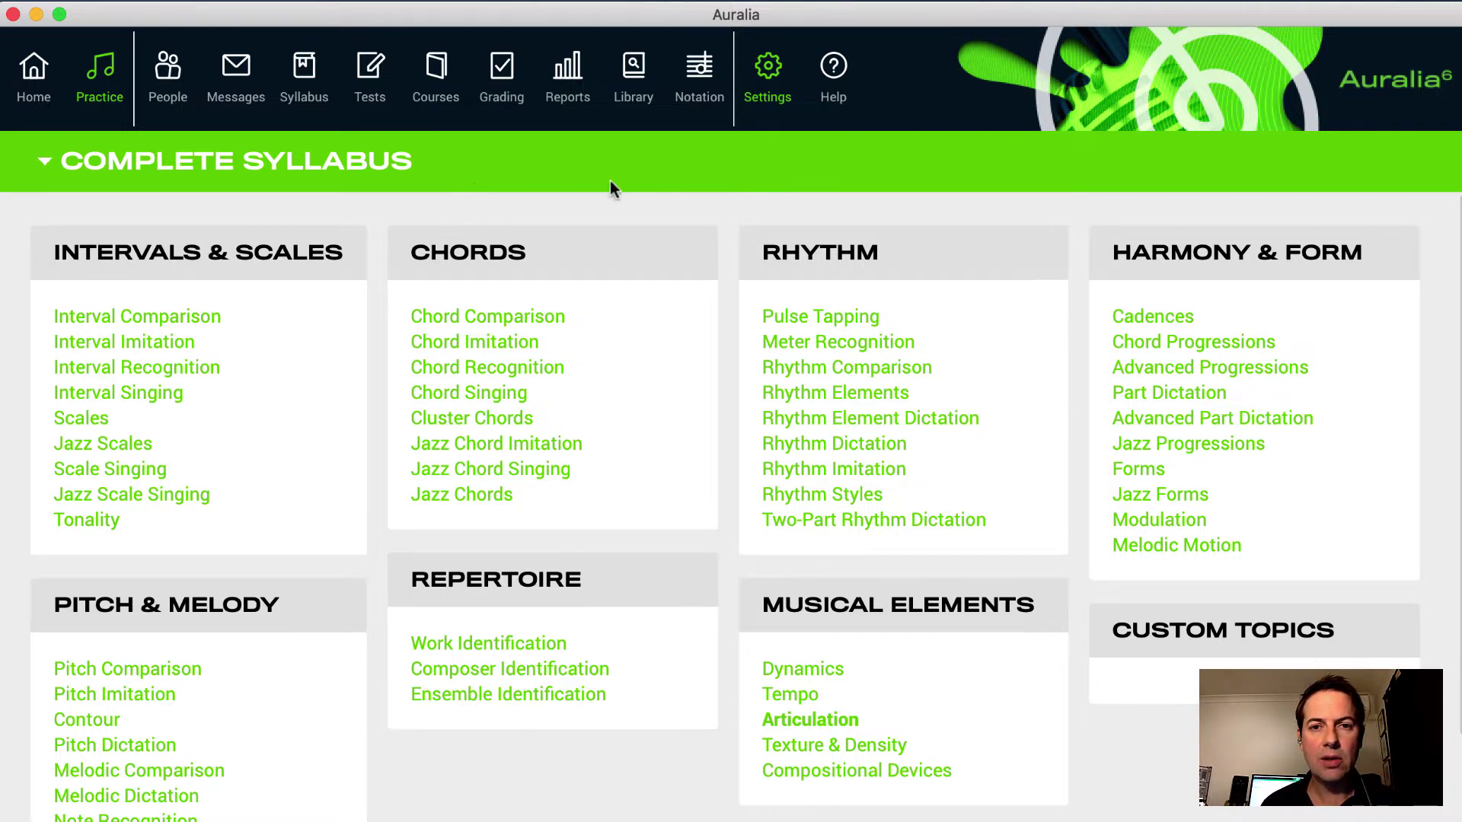
{"action": "left_click", "coordinate": [770, 77]}
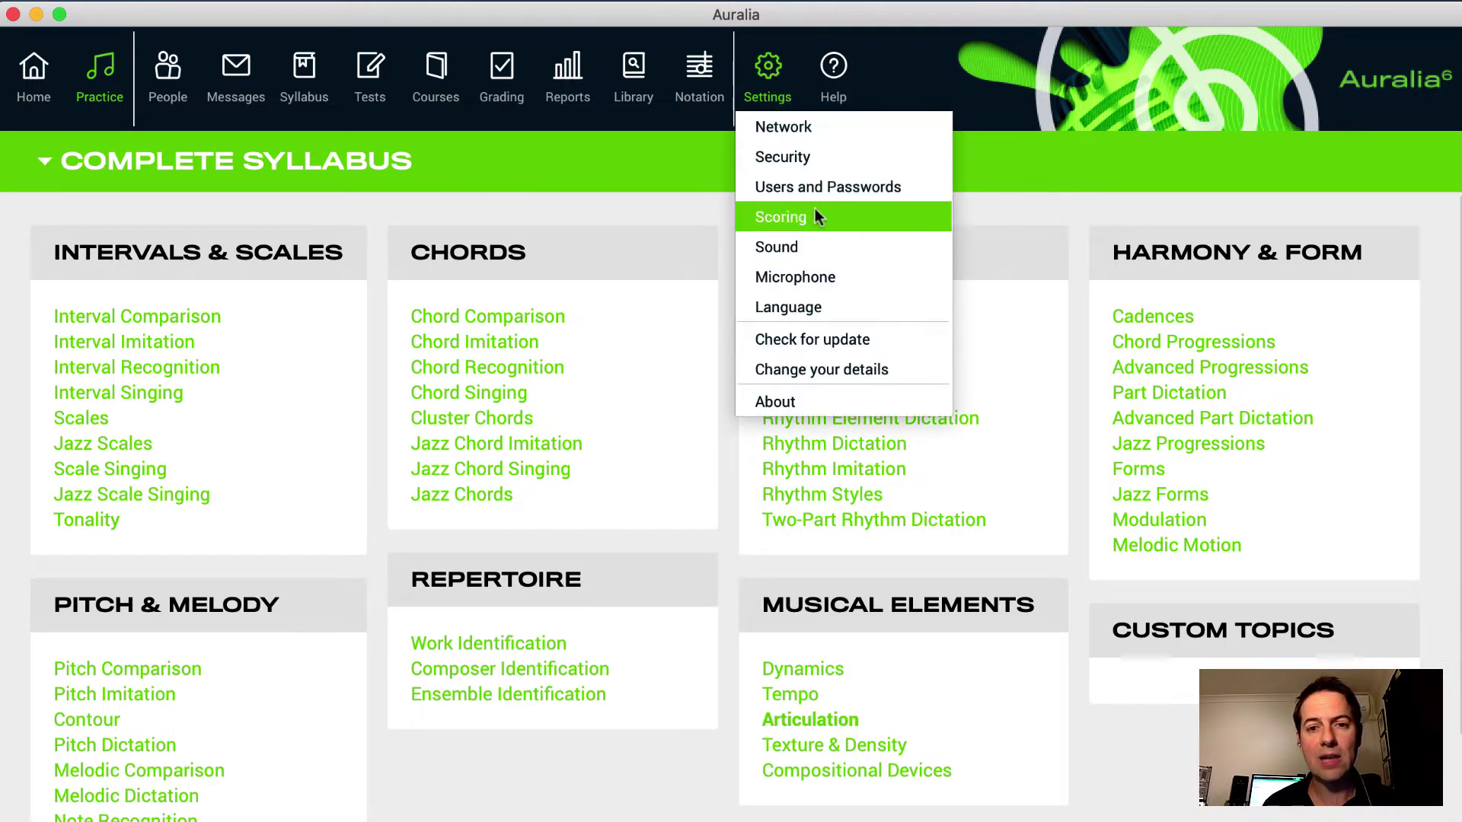
{"action": "left_click", "coordinate": [863, 282]}
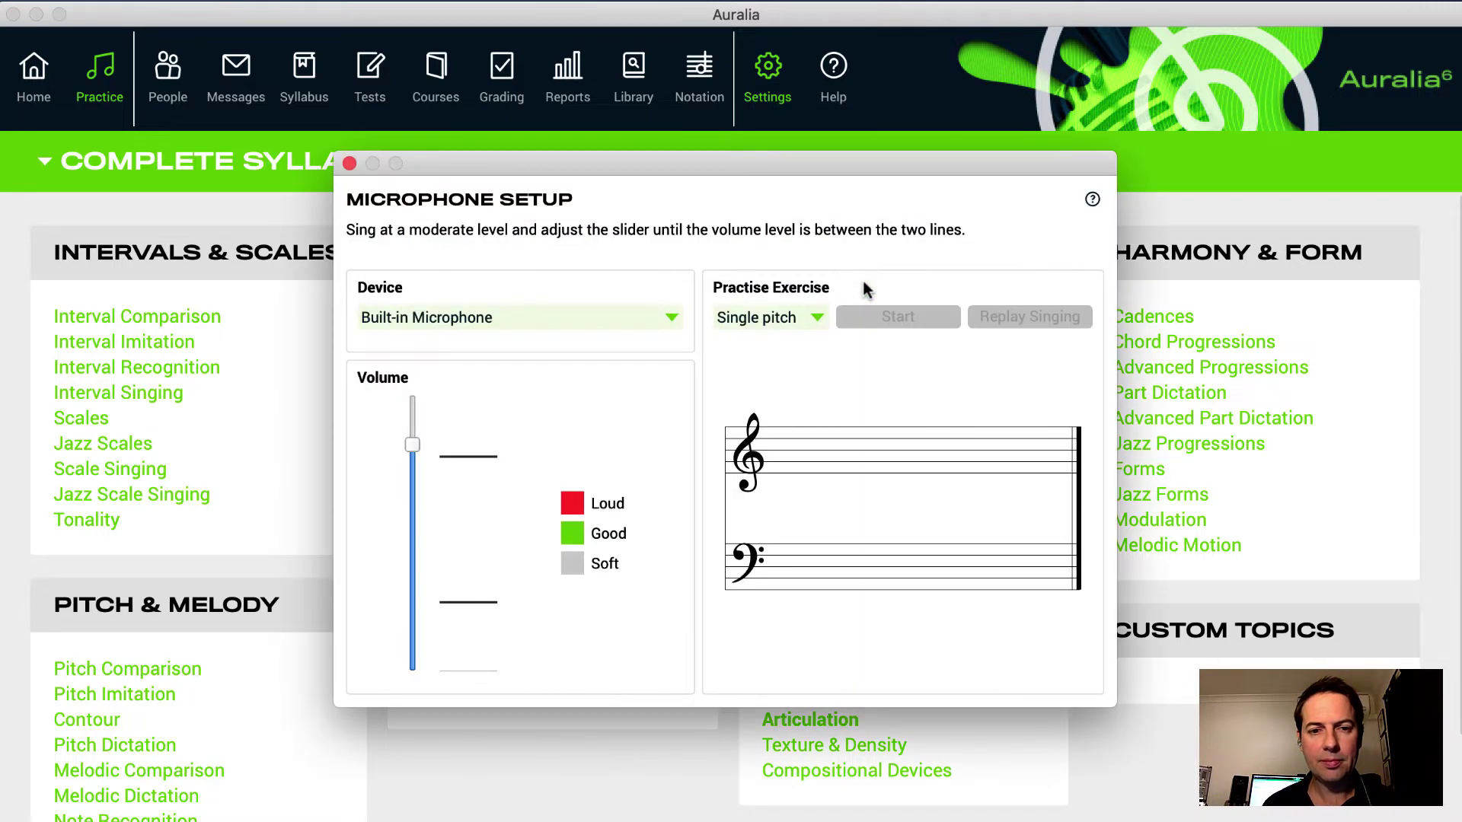
{"action": "left_click", "coordinate": [659, 318]}
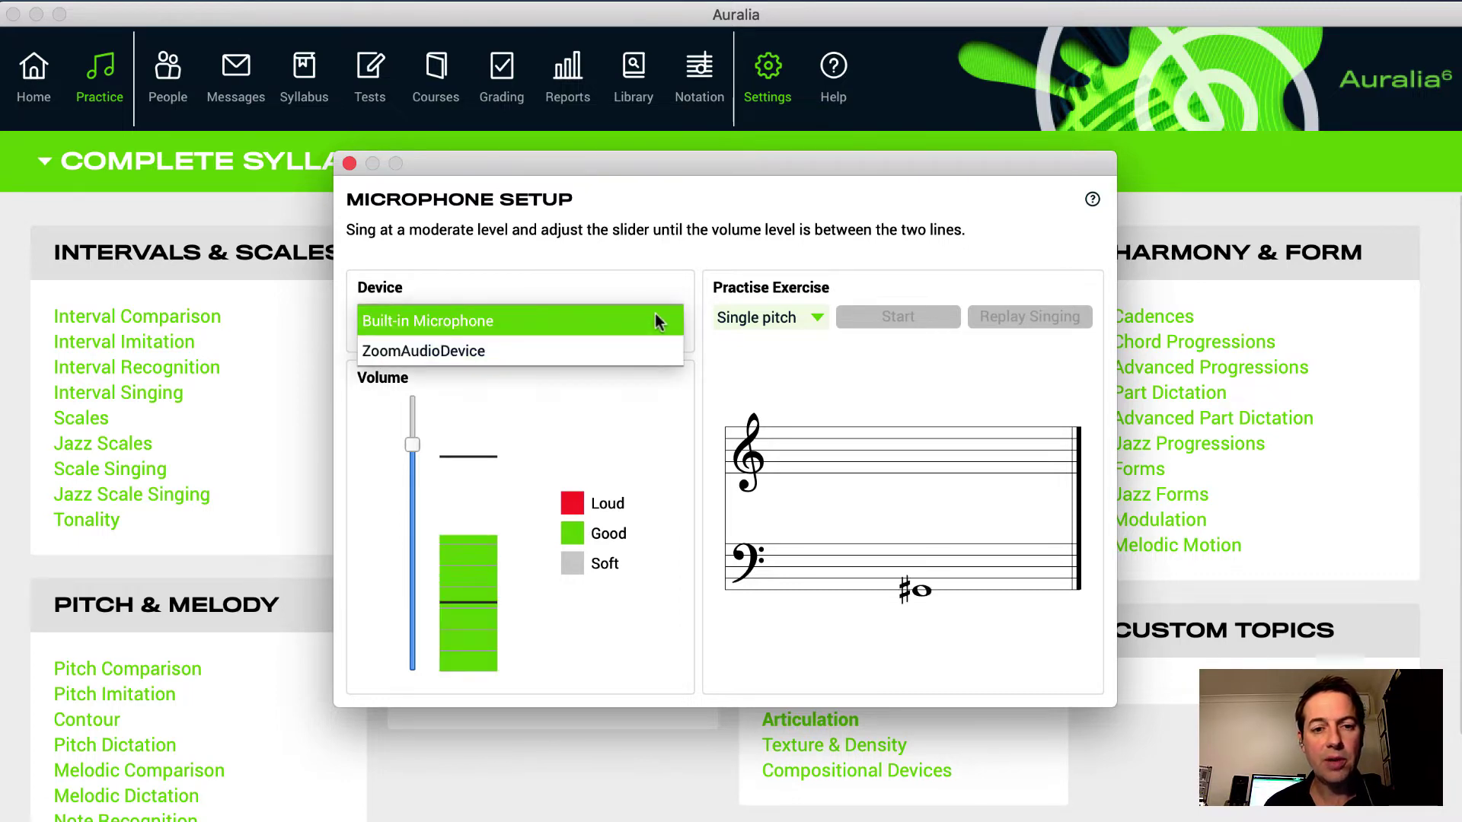
{"action": "left_click", "coordinate": [655, 316]}
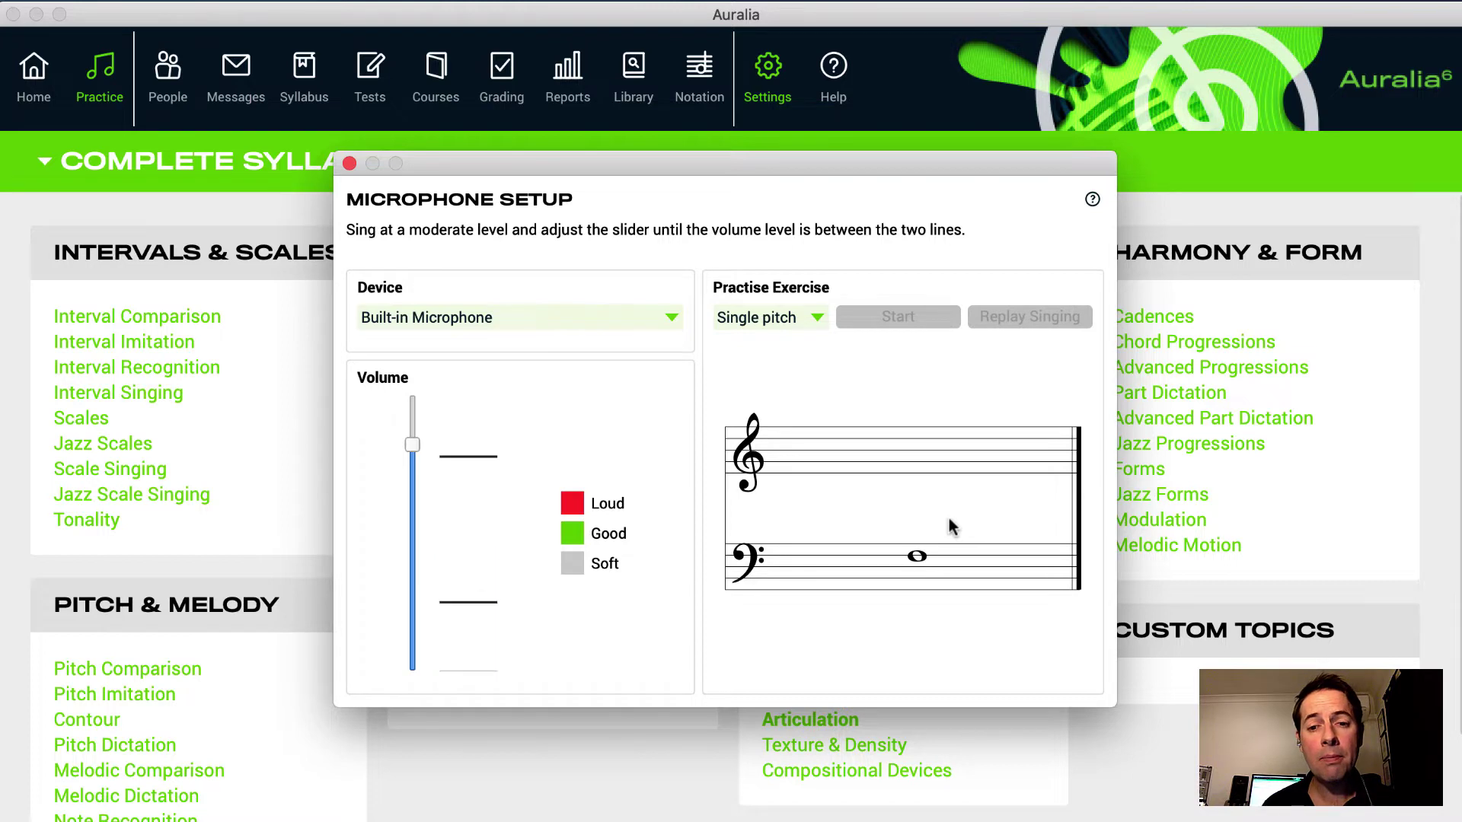
Step: Choose the Chord practise exercise in the microphone setup and listen to its notated example
{"action": "left_click", "coordinate": [808, 315]}
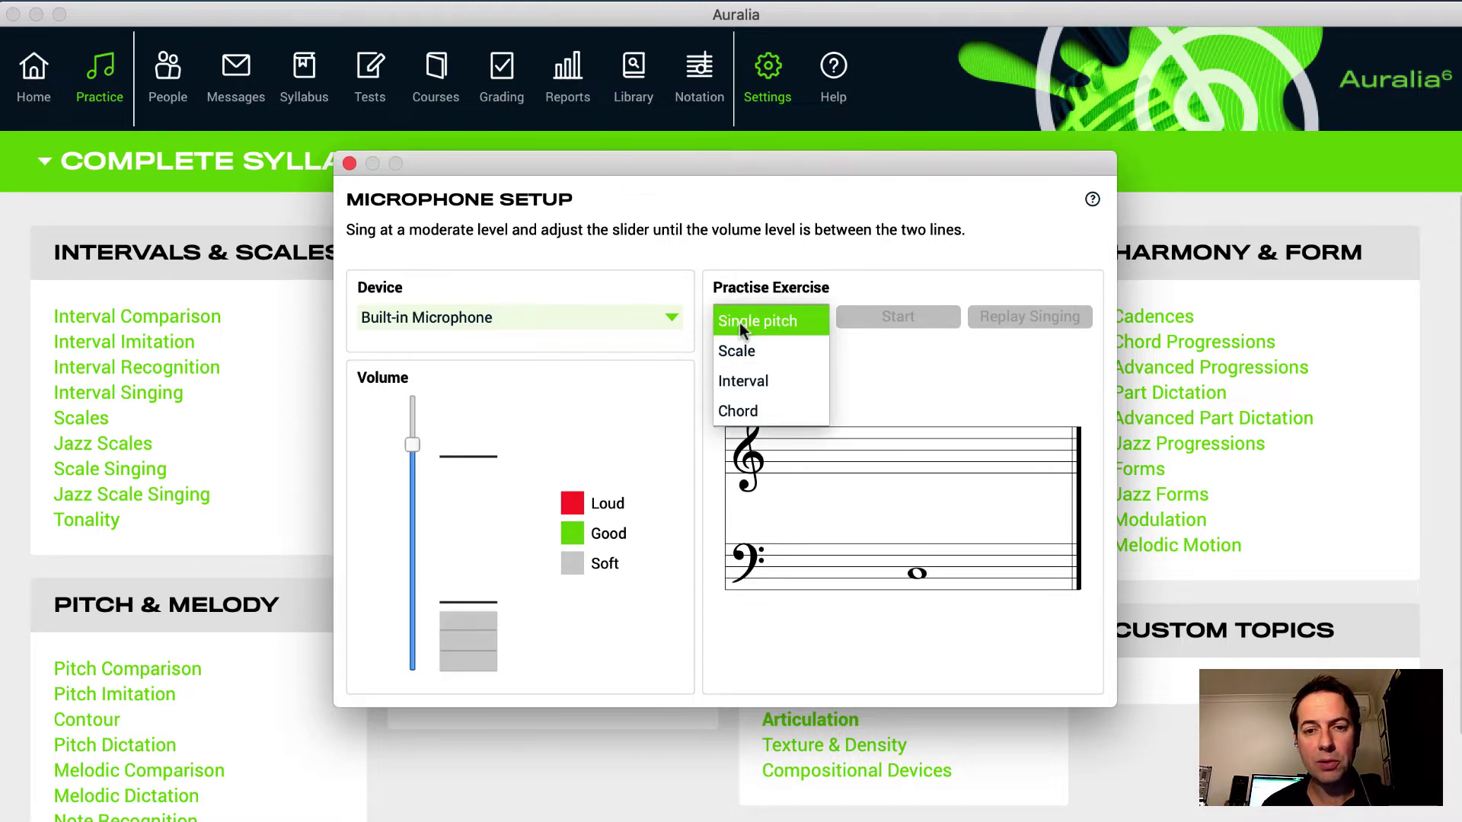
{"action": "left_click", "coordinate": [788, 415]}
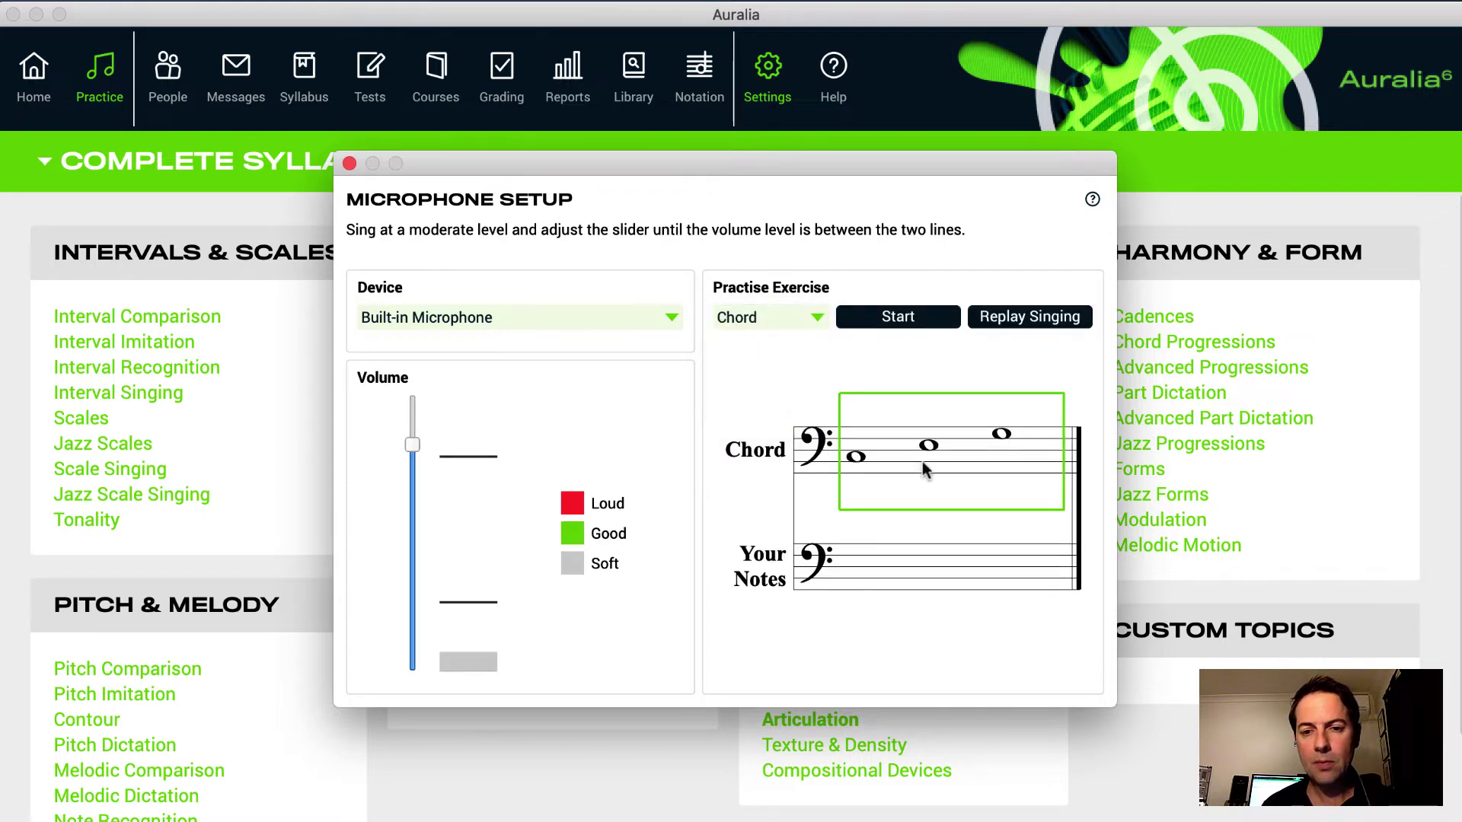
{"action": "left_click", "coordinate": [1007, 465]}
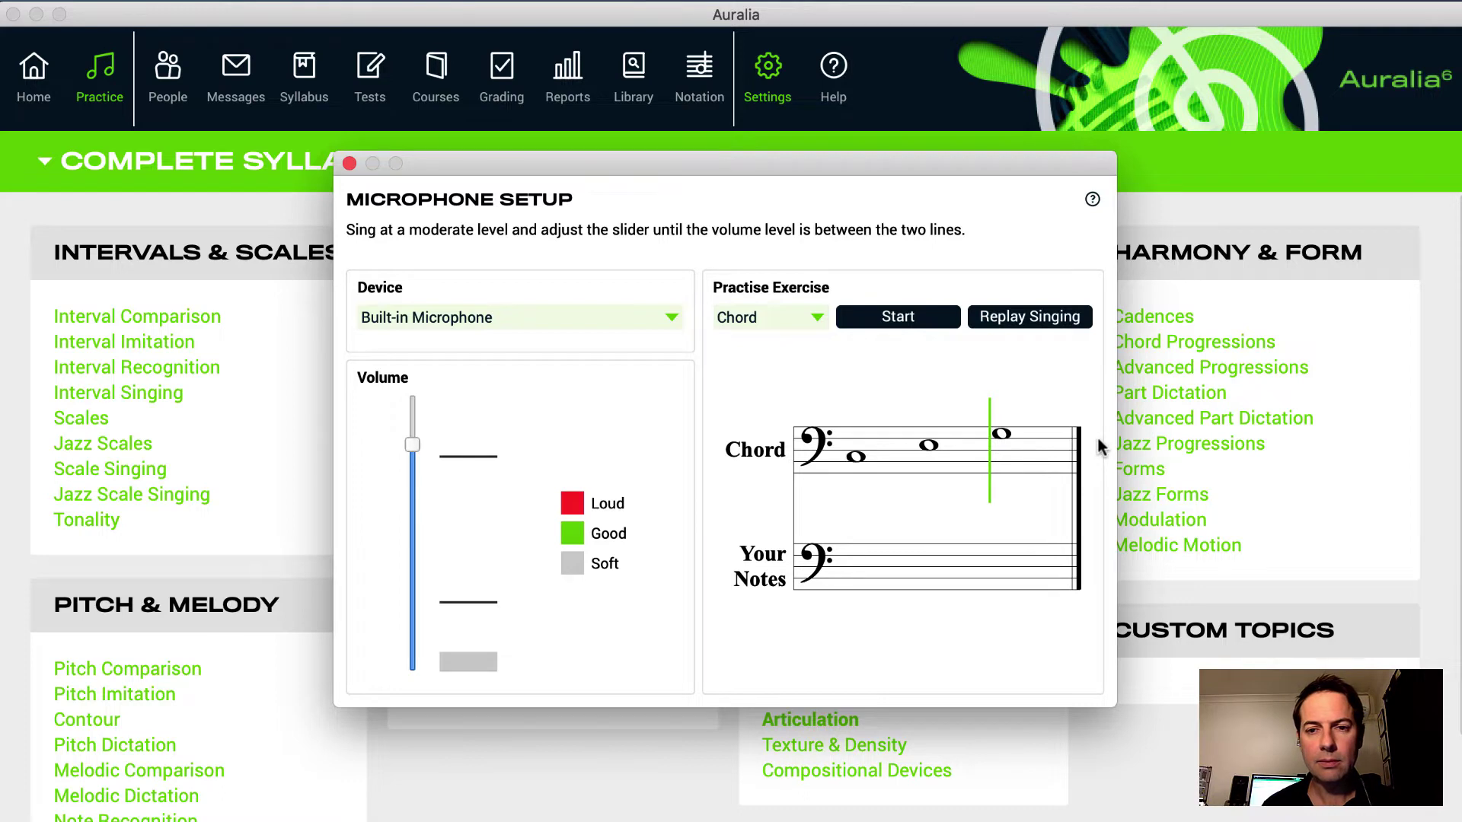
Step: Record singing for the Chord practise exercise and play the recording back
{"action": "left_click", "coordinate": [913, 316]}
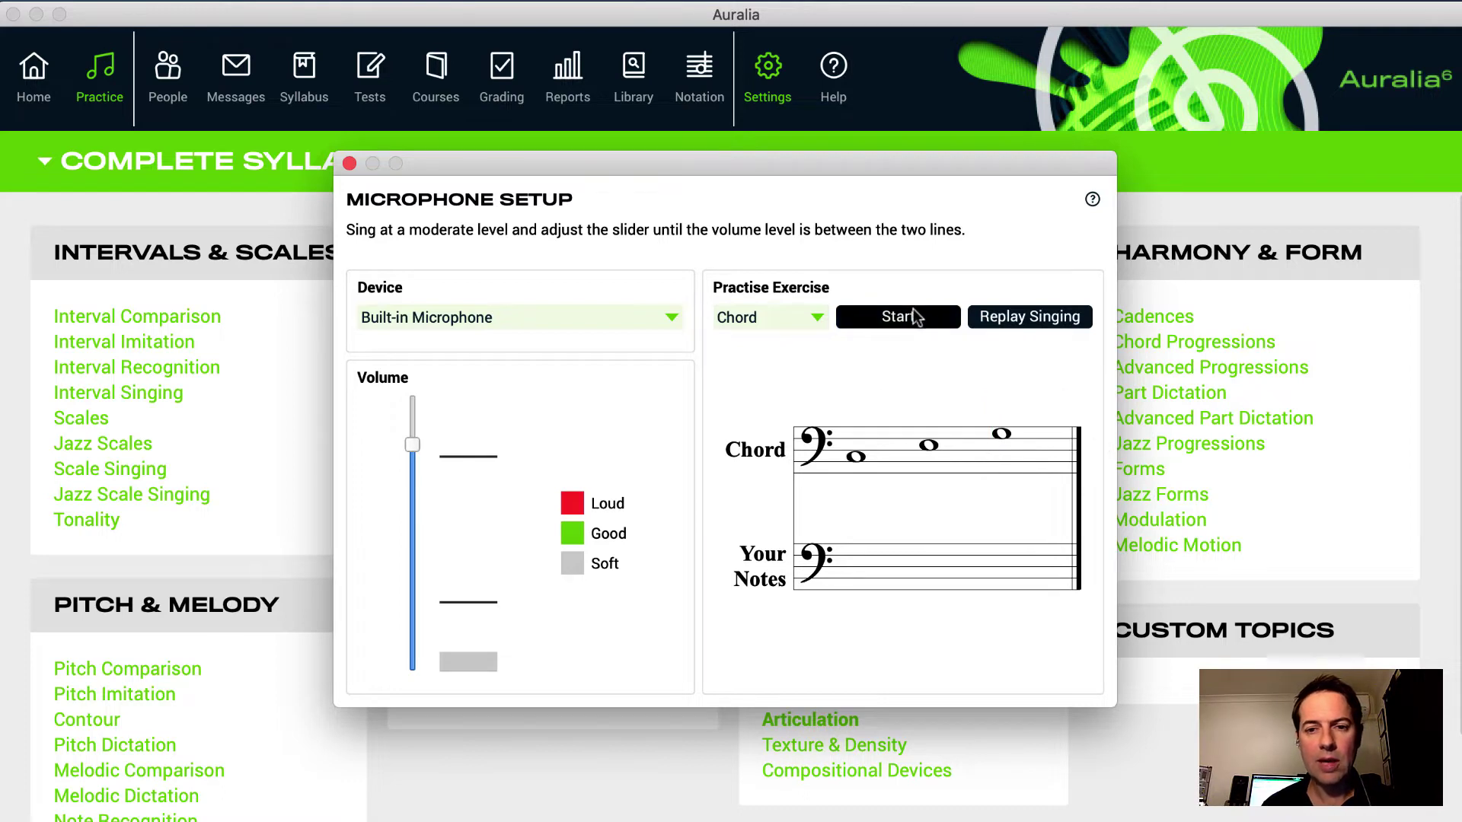
{"action": "left_click", "coordinate": [913, 317]}
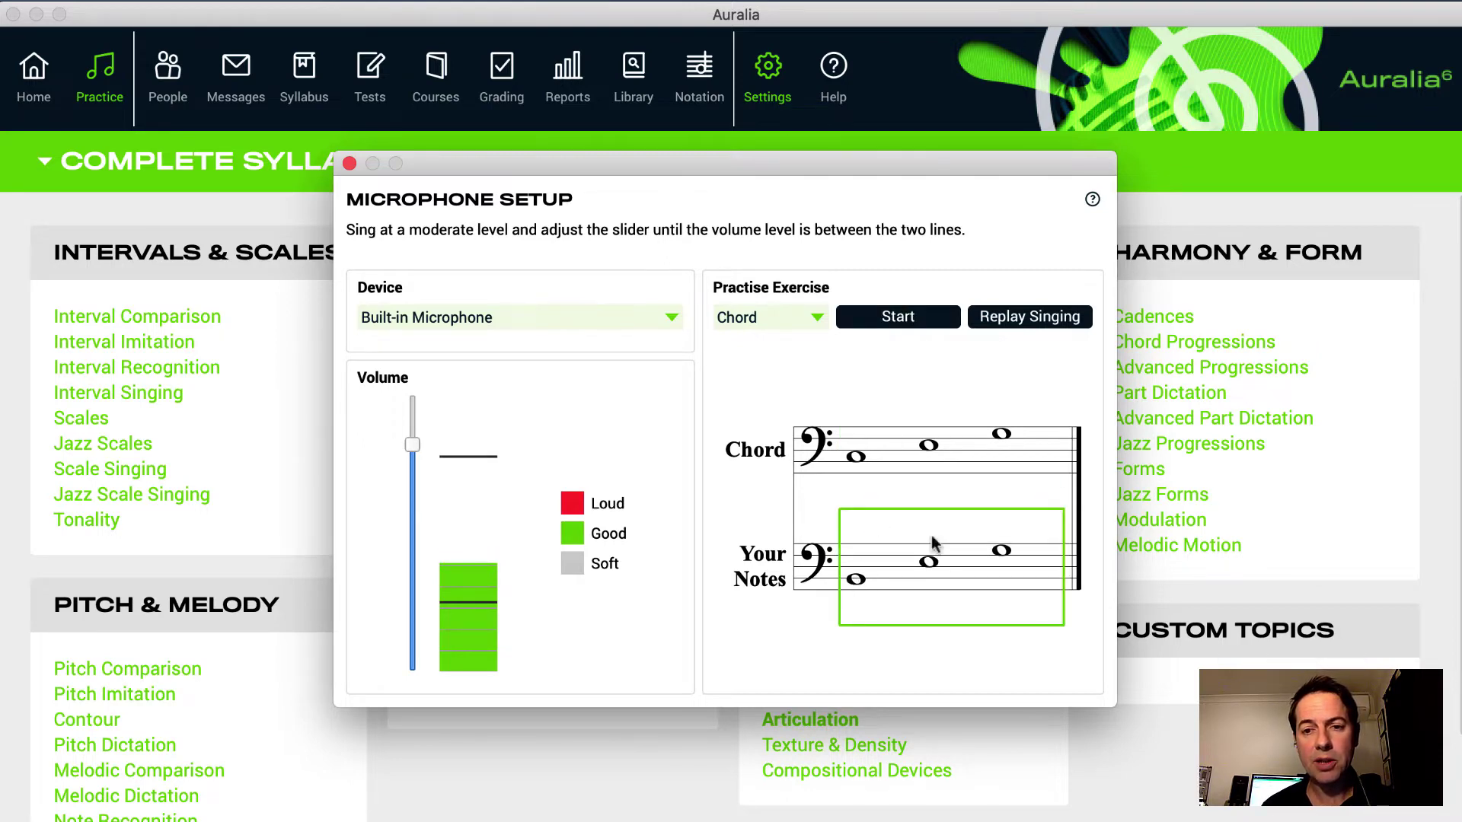
{"action": "left_click", "coordinate": [906, 324]}
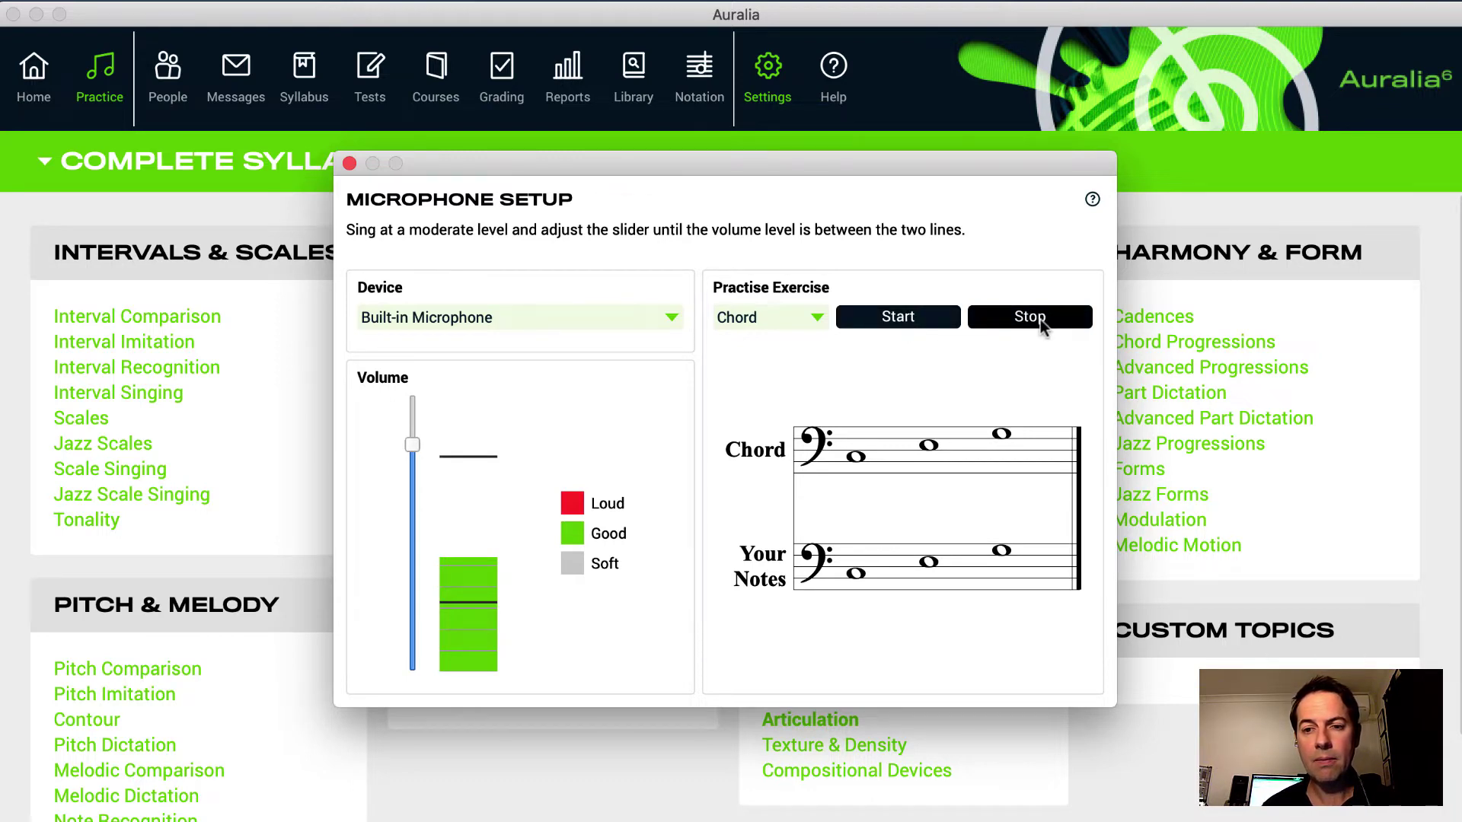
{"action": "left_click", "coordinate": [1040, 318]}
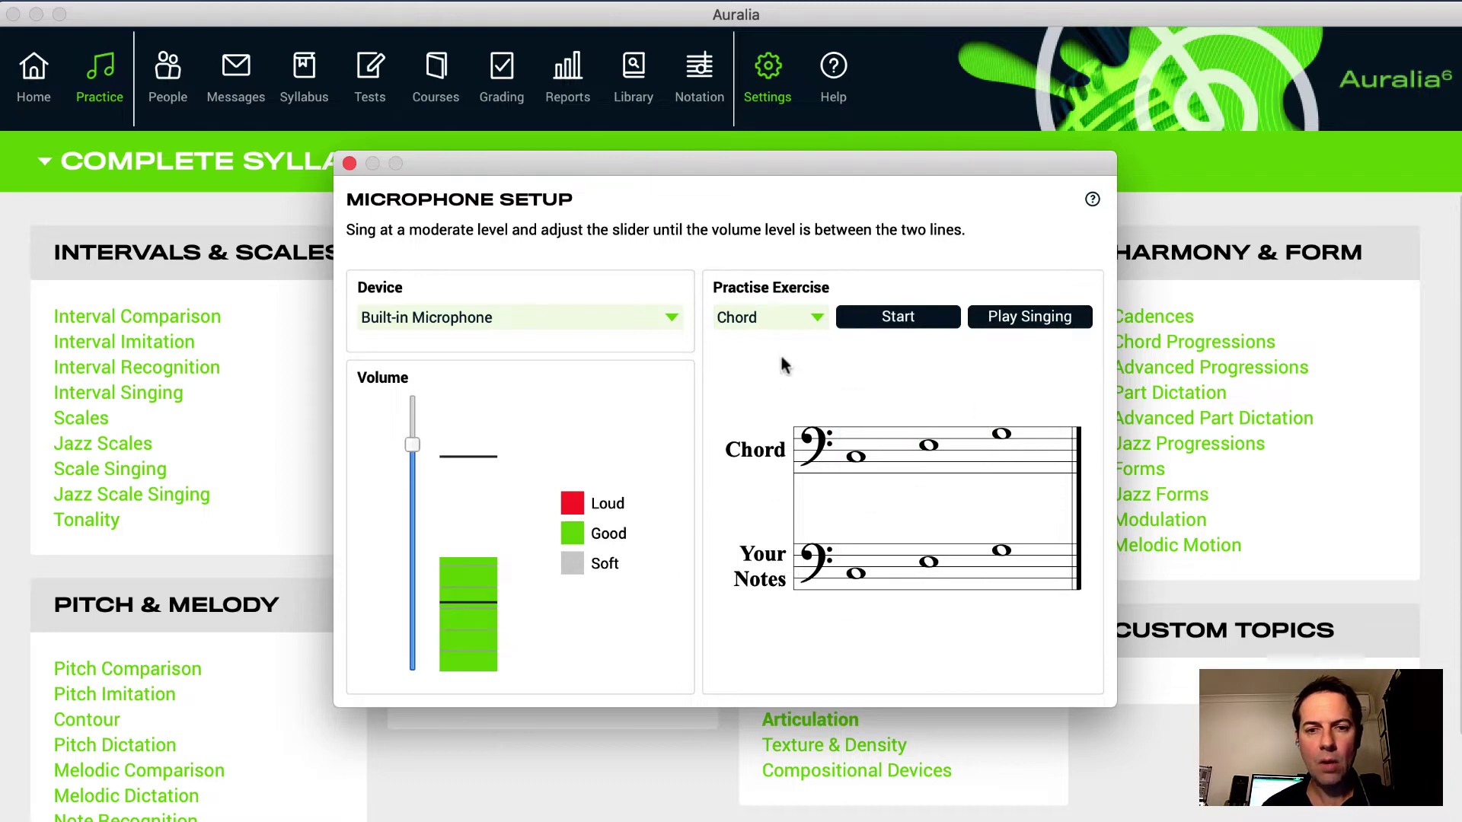
Step: Listen to the Scale practise exercise and record singing it, closing the microphone setup when done
{"action": "left_click", "coordinate": [792, 317]}
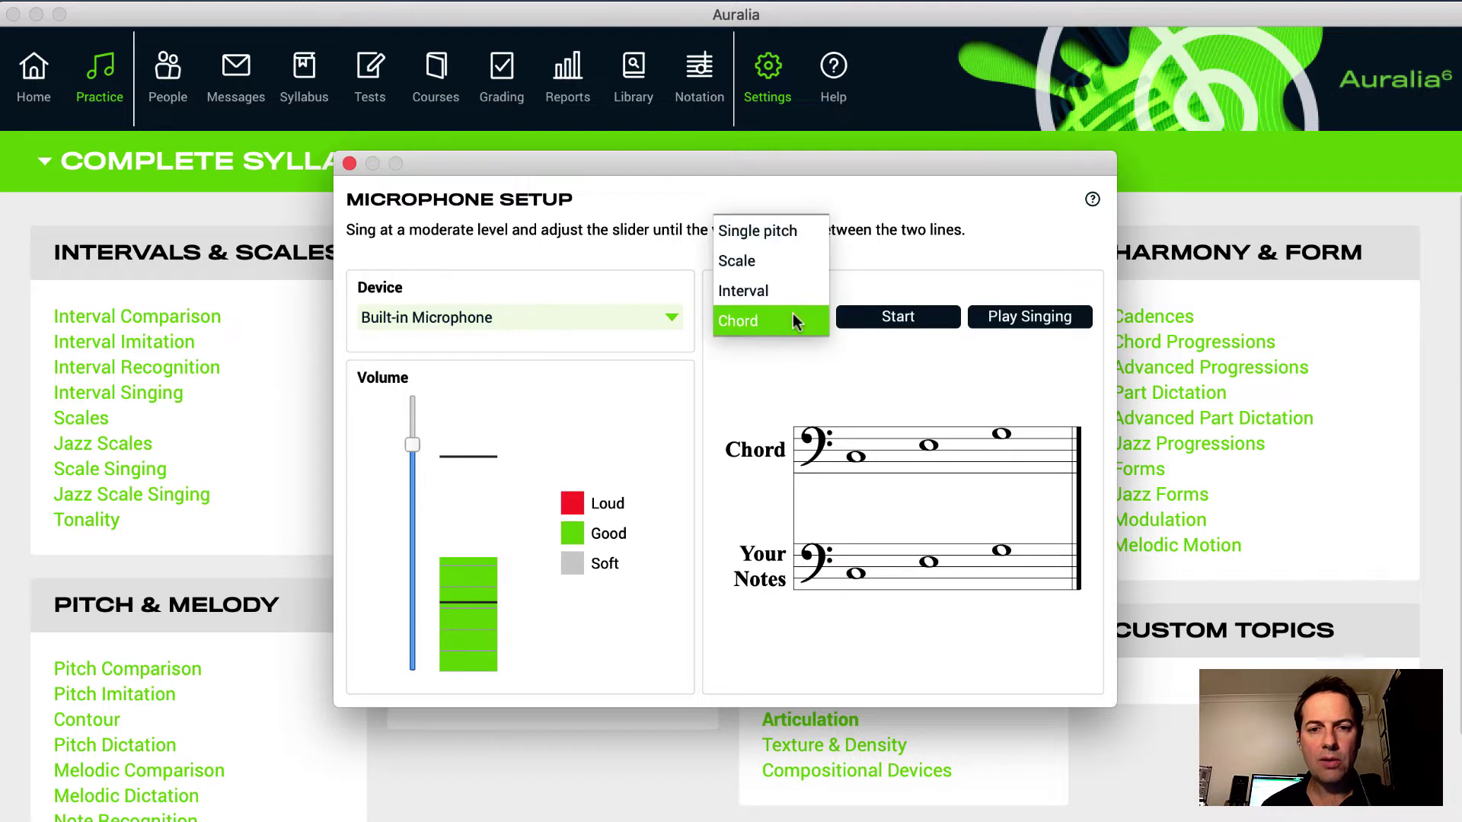
{"action": "left_click", "coordinate": [764, 265]}
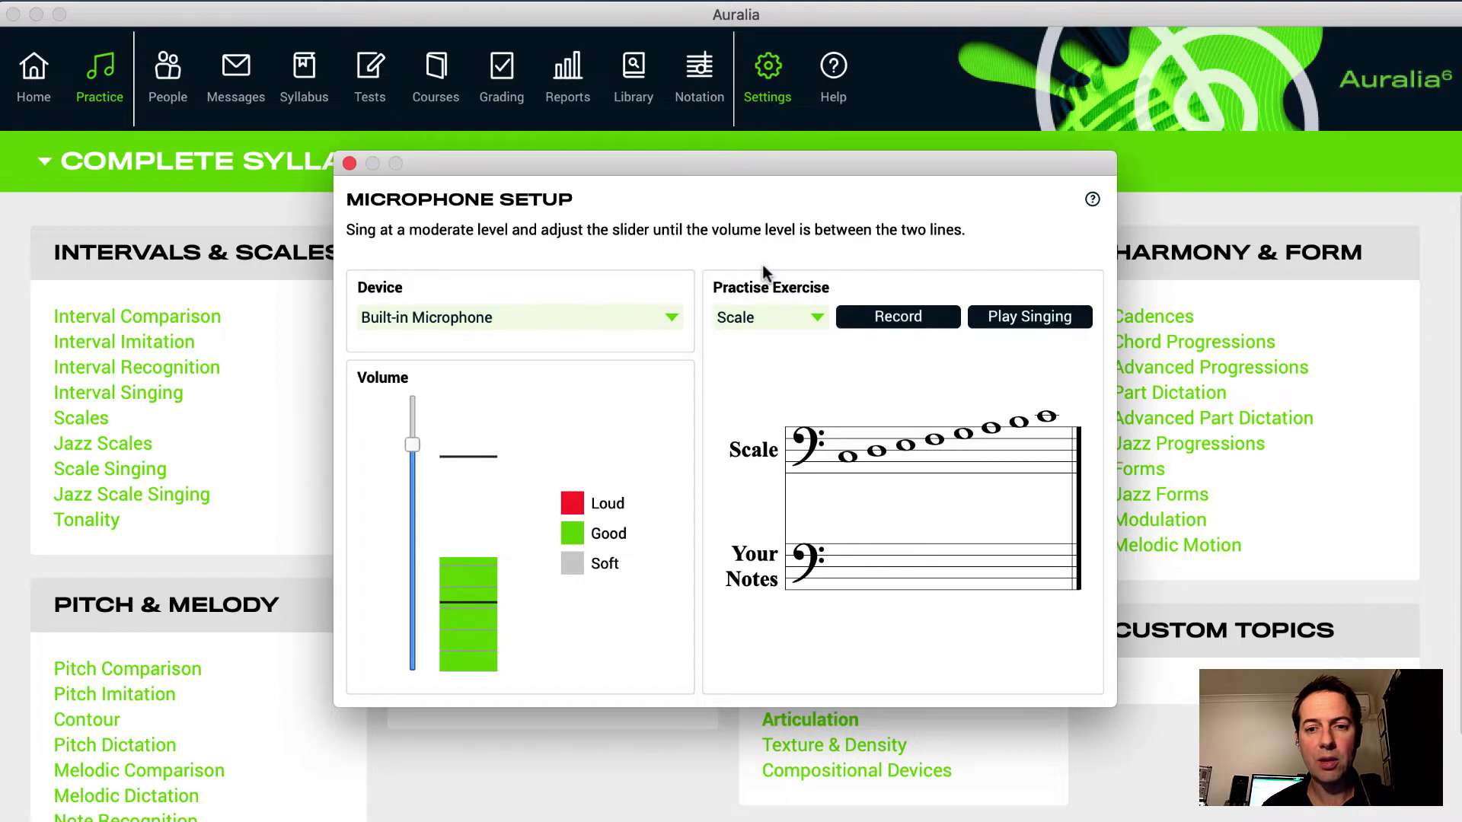
{"action": "left_click", "coordinate": [921, 472]}
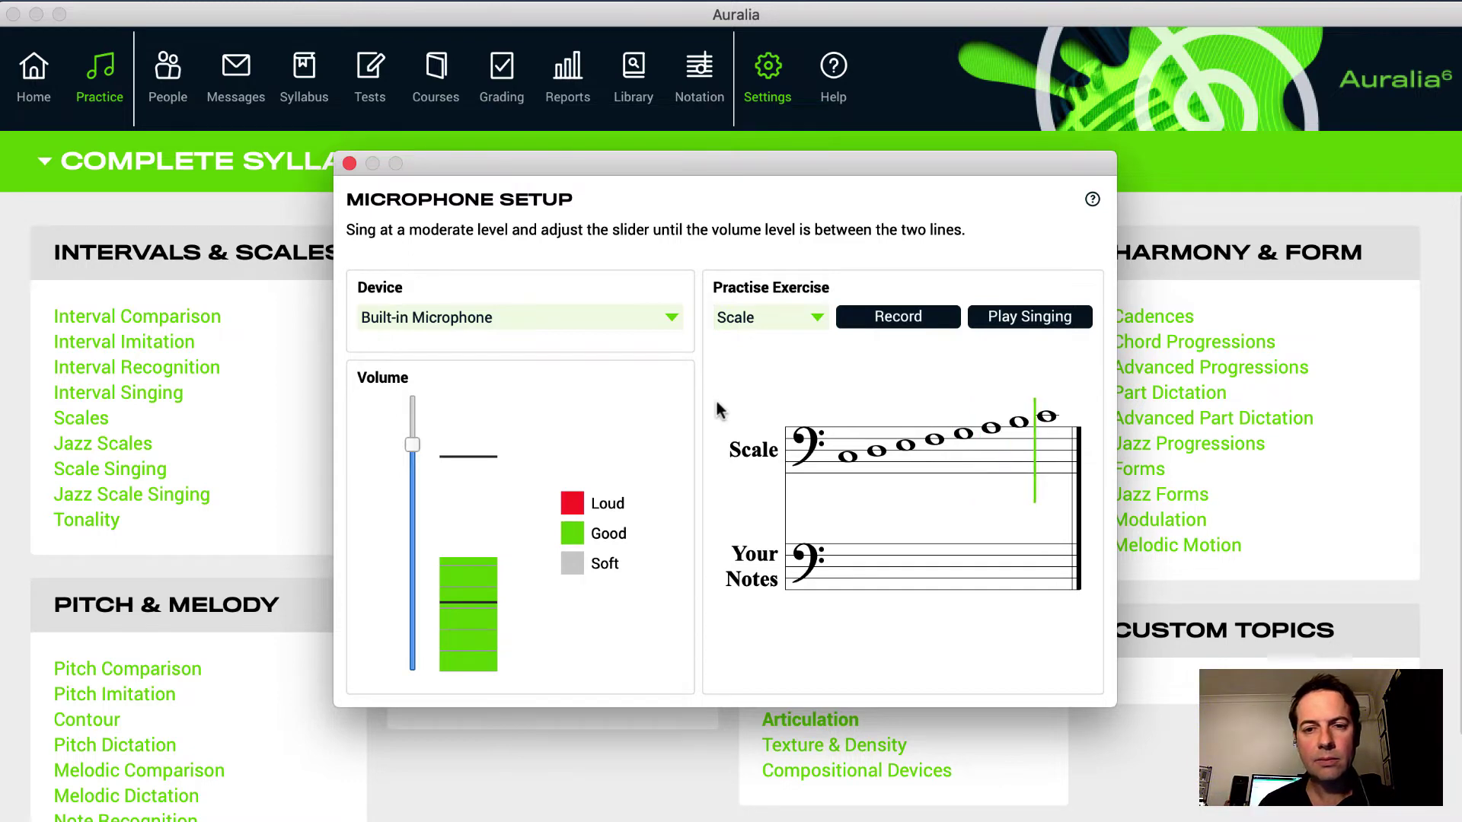
{"action": "left_click", "coordinate": [910, 322]}
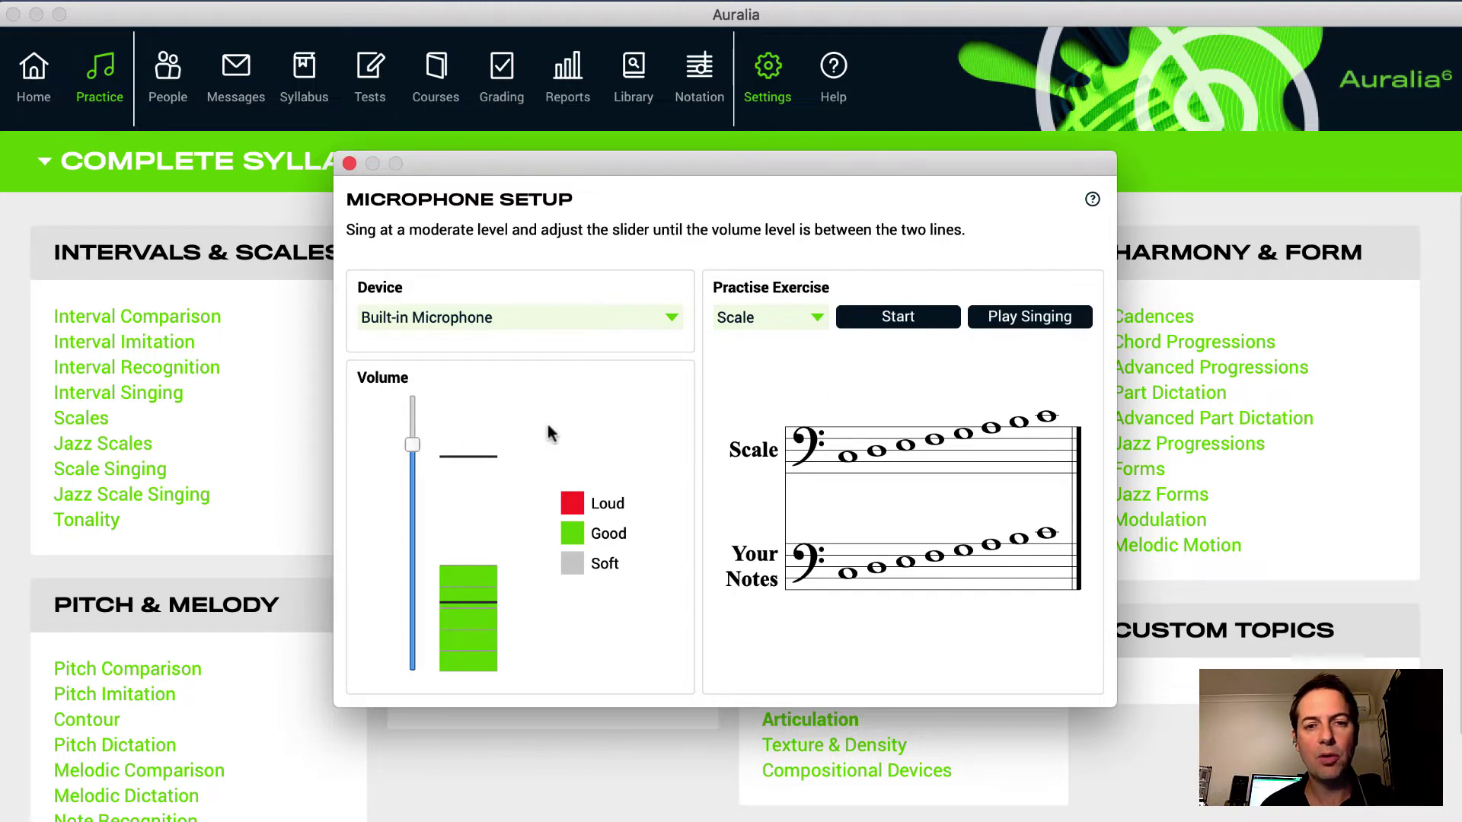
{"action": "left_click", "coordinate": [349, 164]}
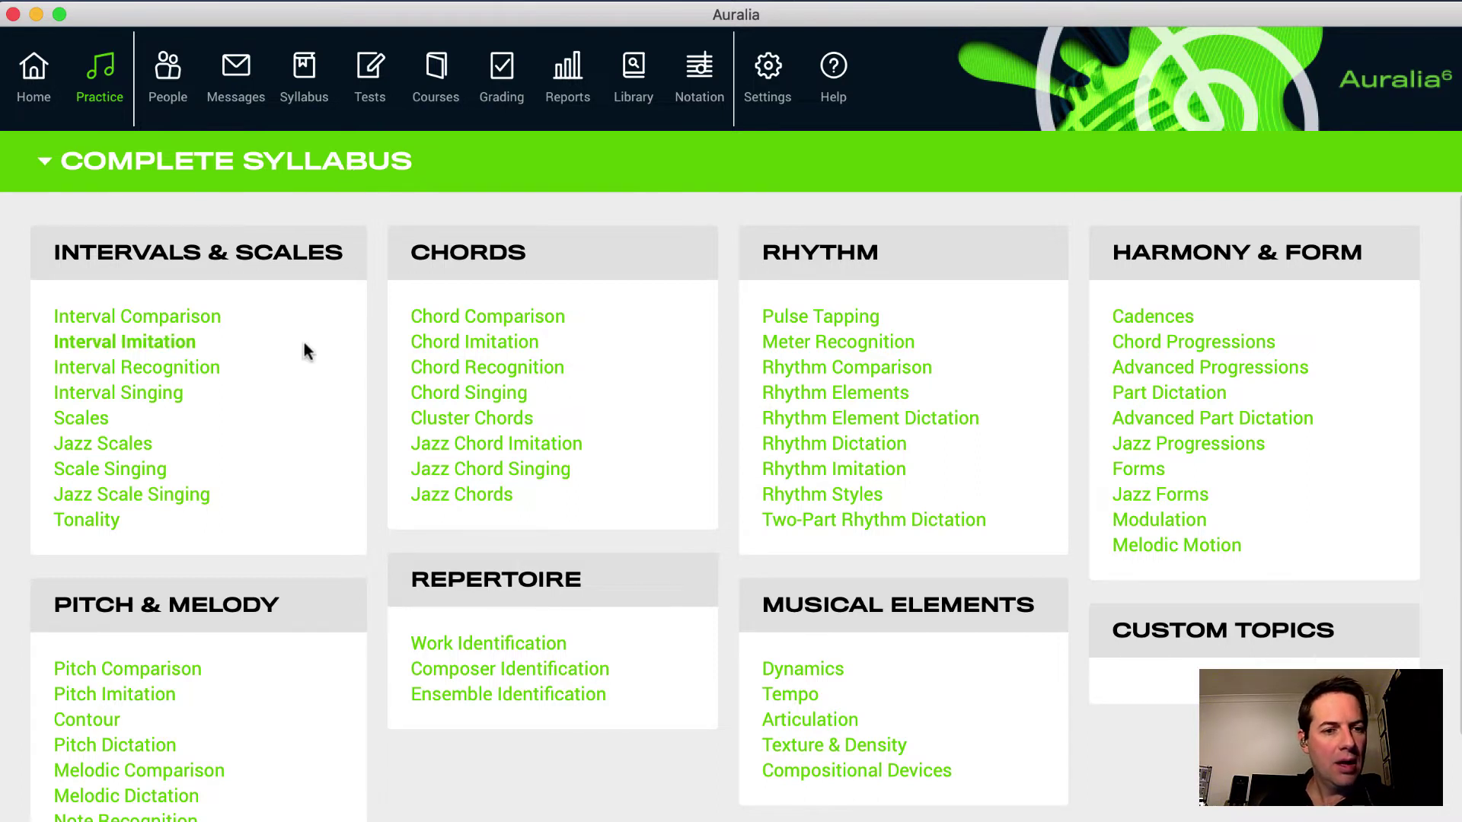
Step: Start the Interval Singing drill at Level 1, sing the ascending Perfect 5th and play back the recorded answer
{"action": "left_click", "coordinate": [143, 393]}
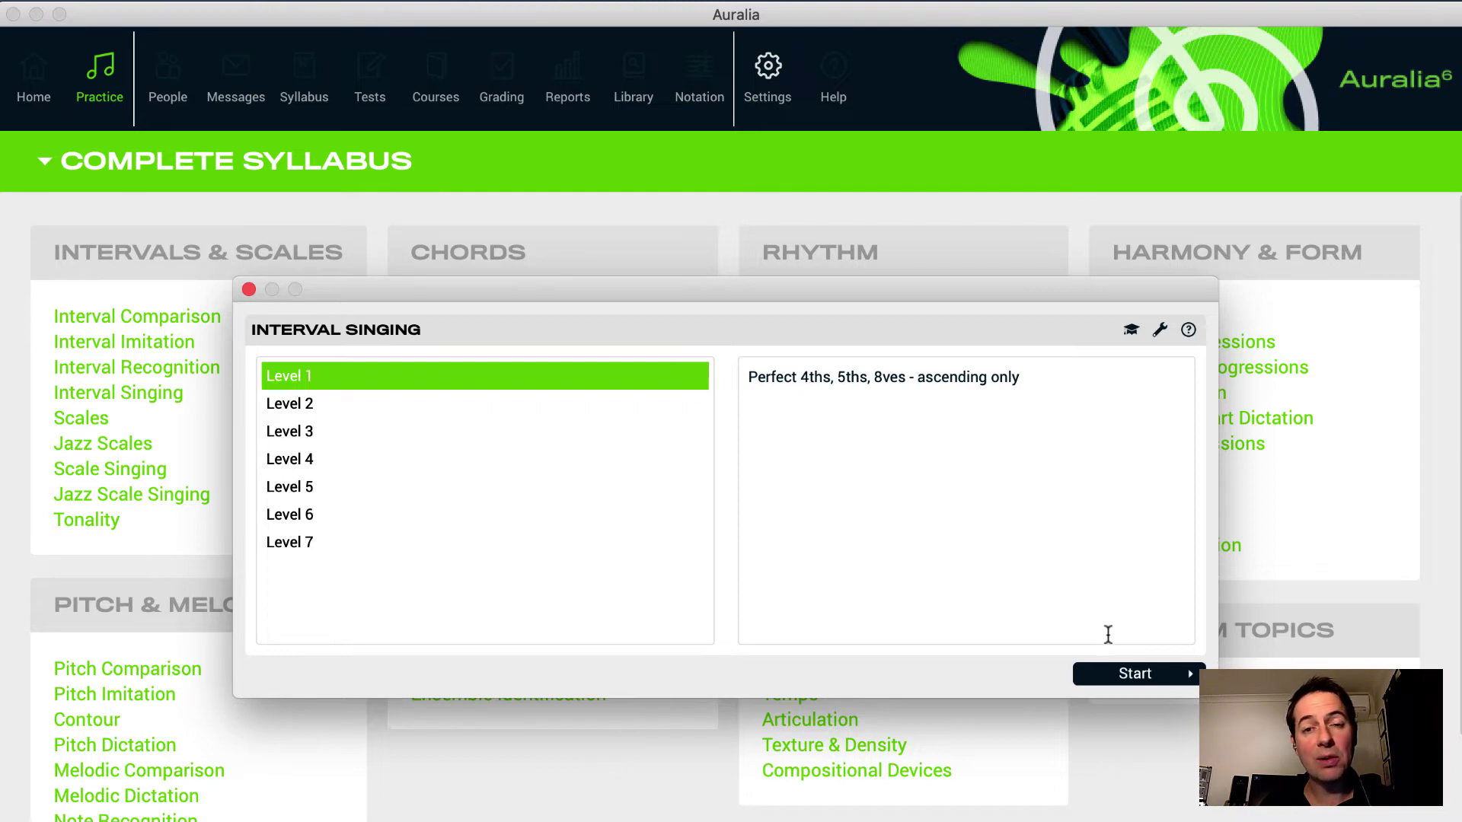
{"action": "left_click", "coordinate": [1129, 672]}
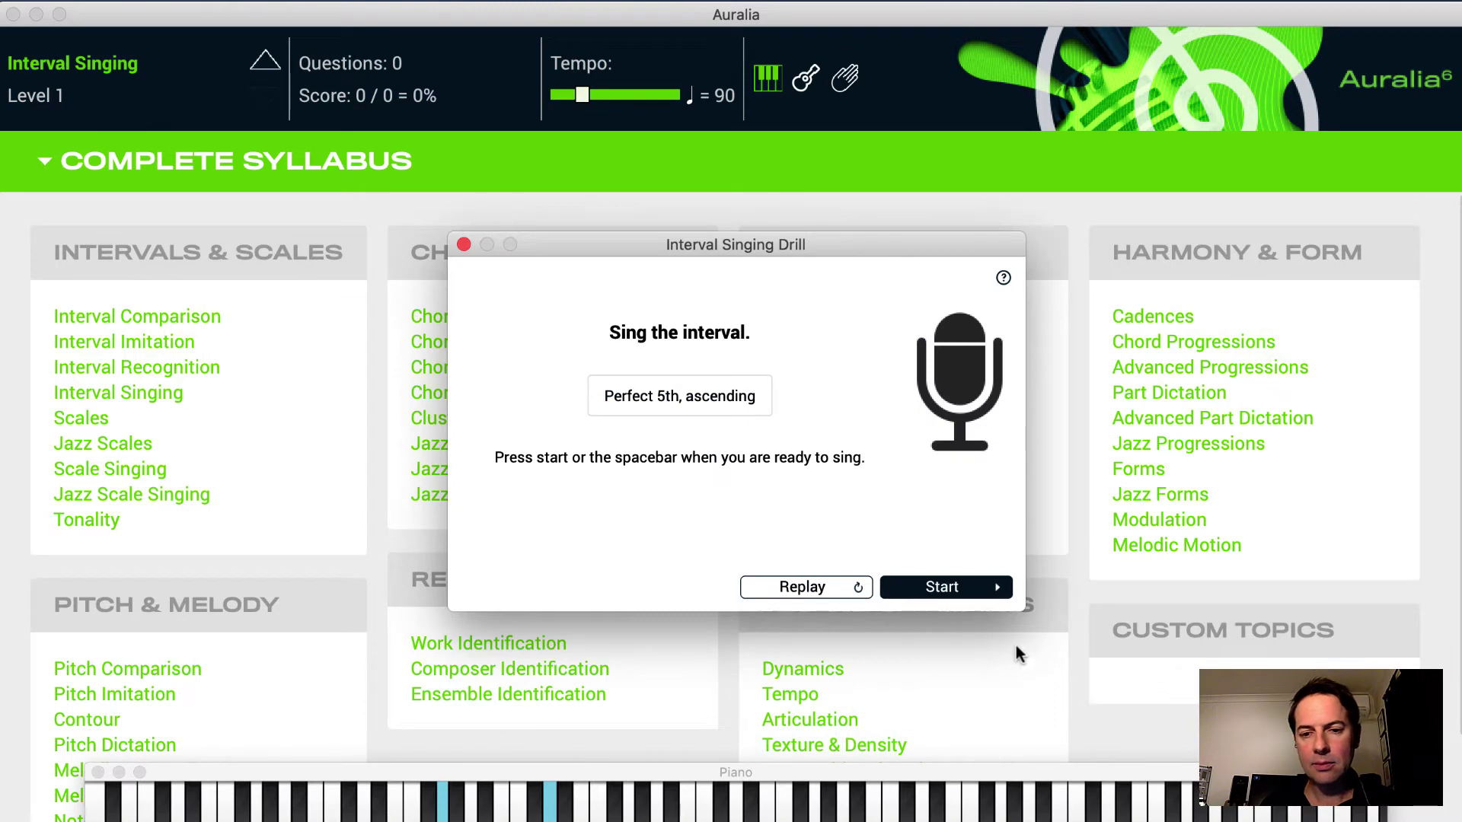
{"action": "left_click", "coordinate": [929, 590]}
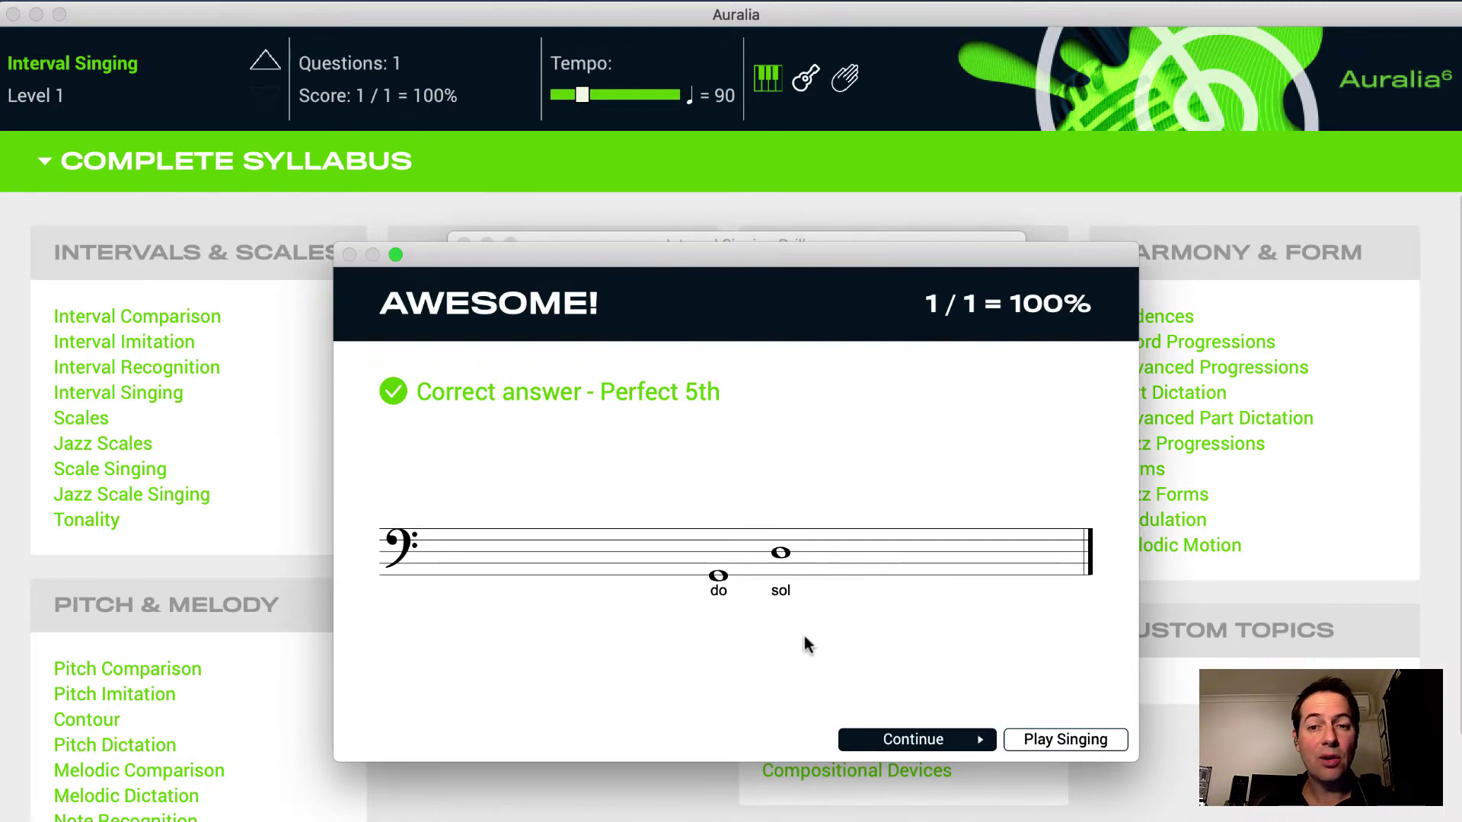
{"action": "left_click", "coordinate": [1080, 738]}
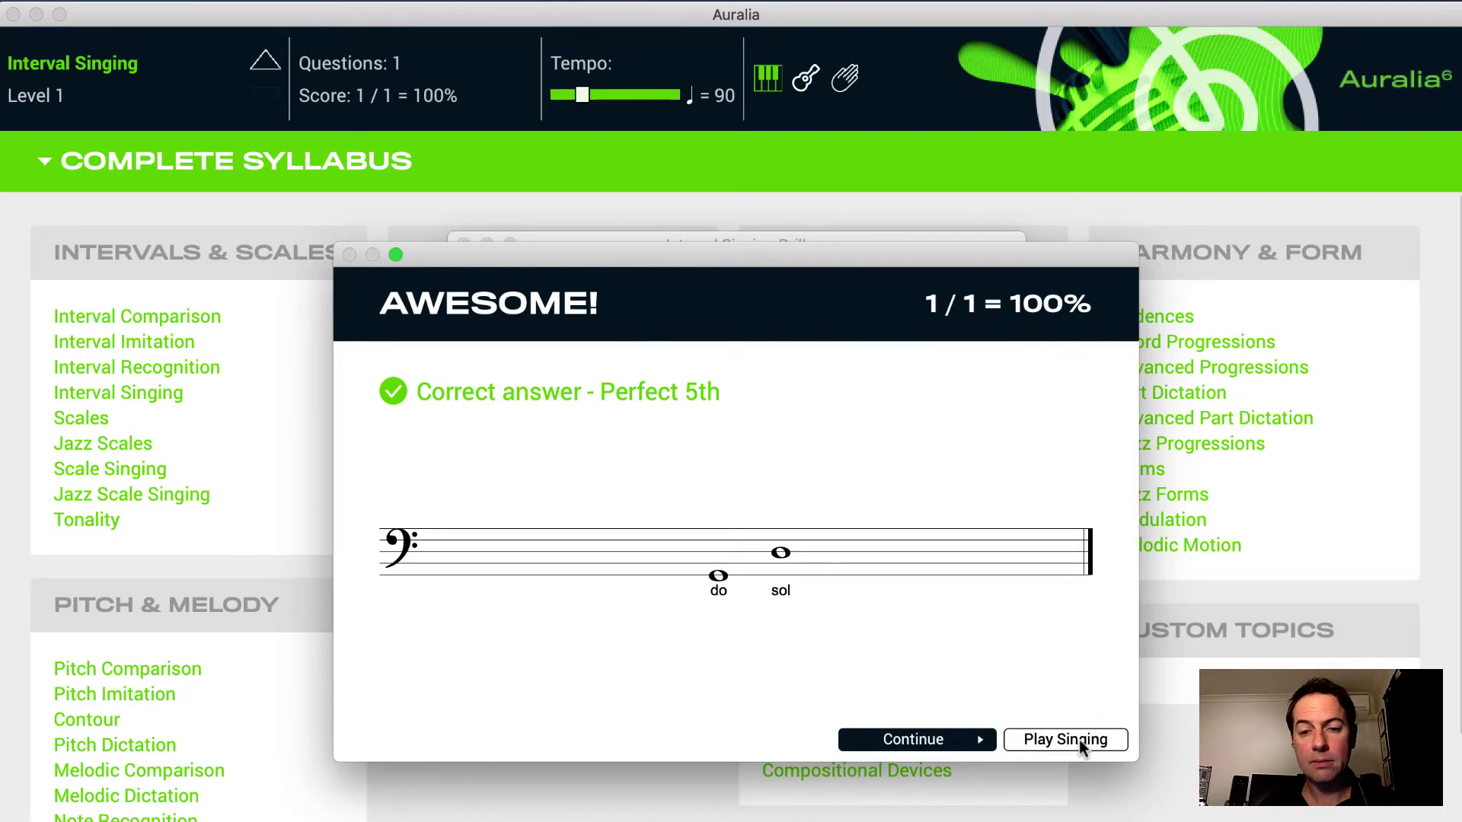
{"action": "left_click", "coordinate": [961, 741]}
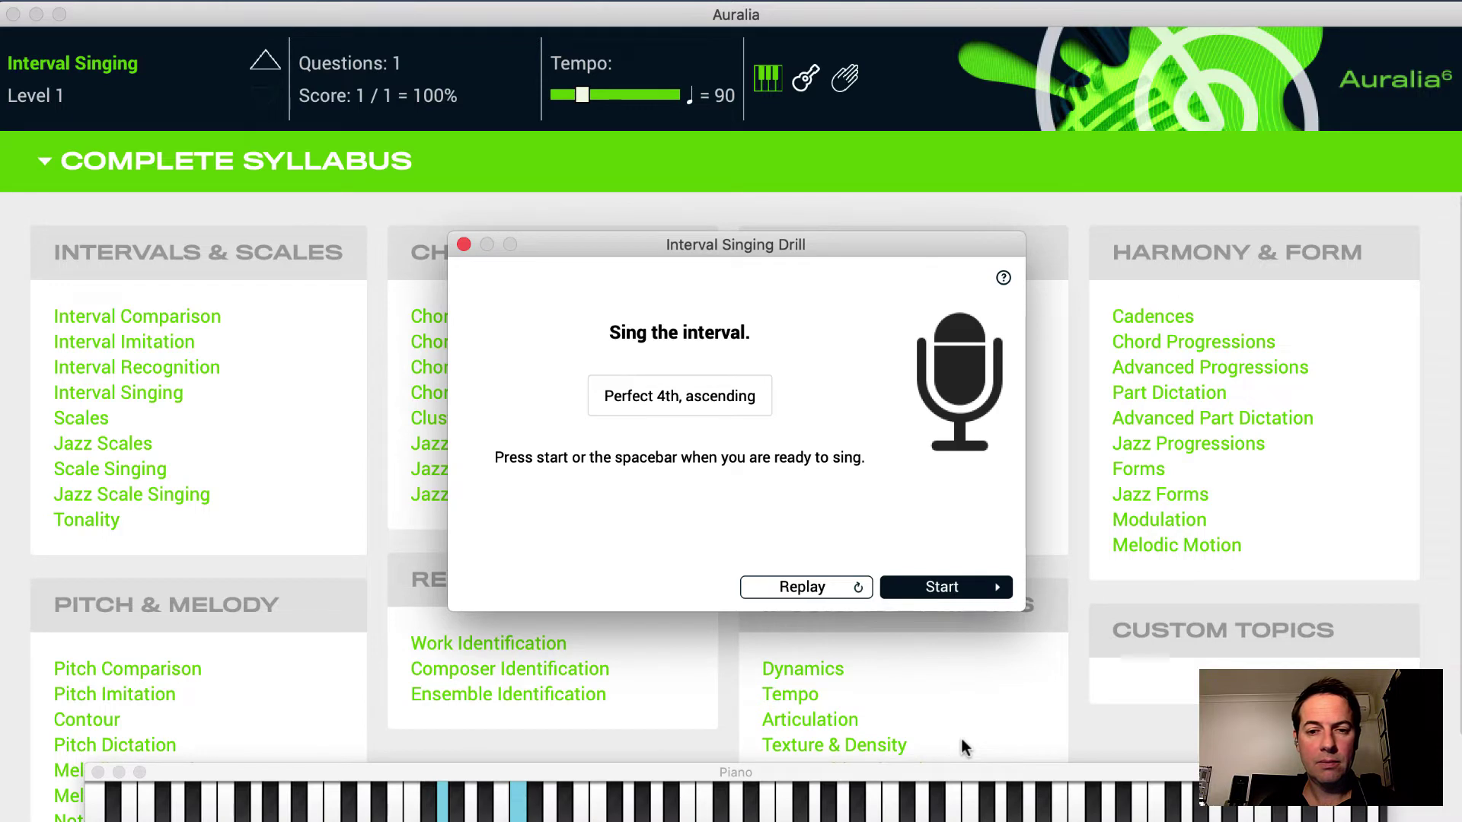
Step: Sing answers to the ascending Perfect 4th and Perfect Octave questions, declining a second attempt at the octave
{"action": "left_click", "coordinate": [949, 586]}
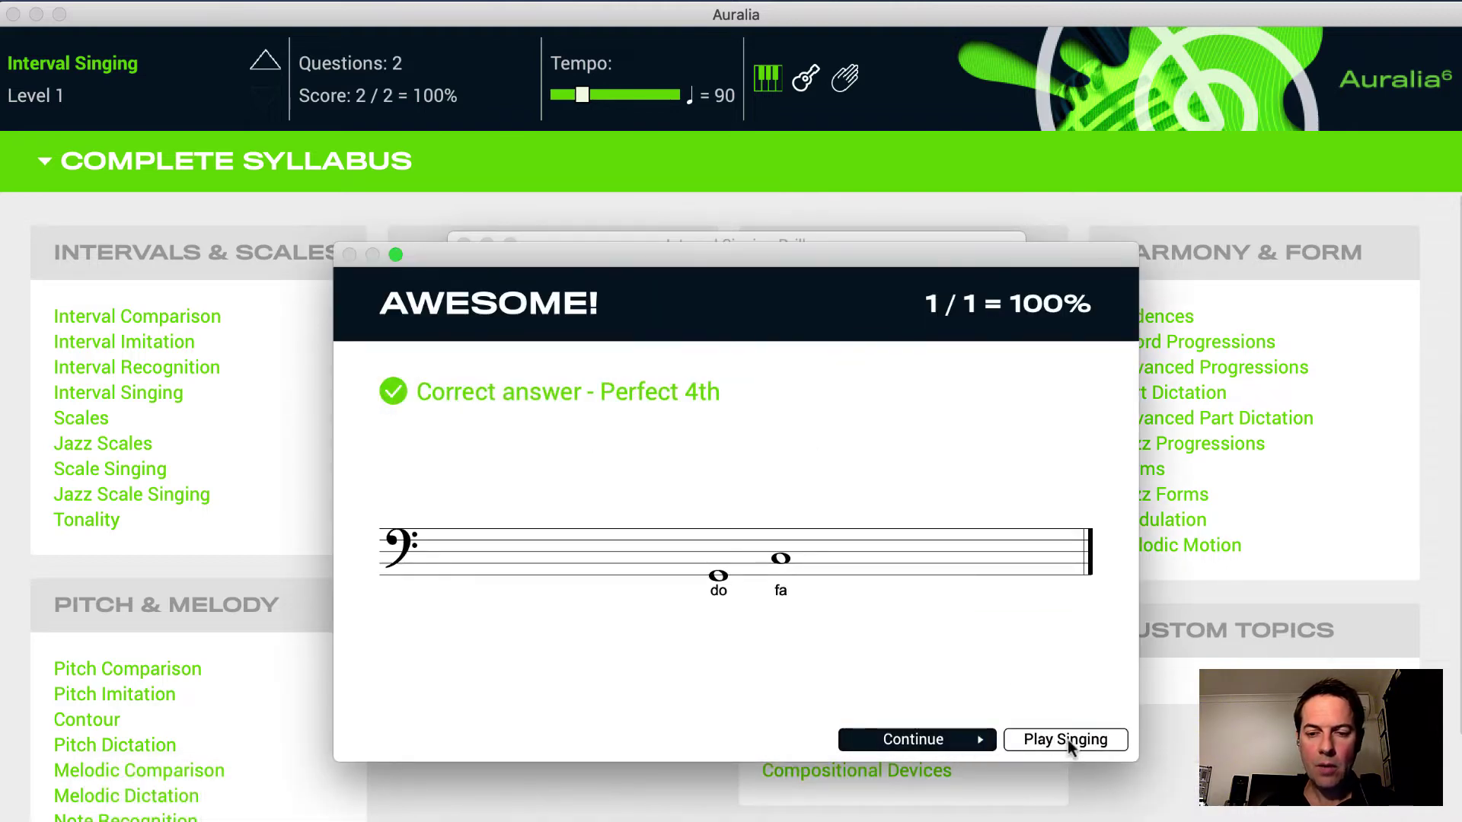
{"action": "left_click", "coordinate": [921, 740]}
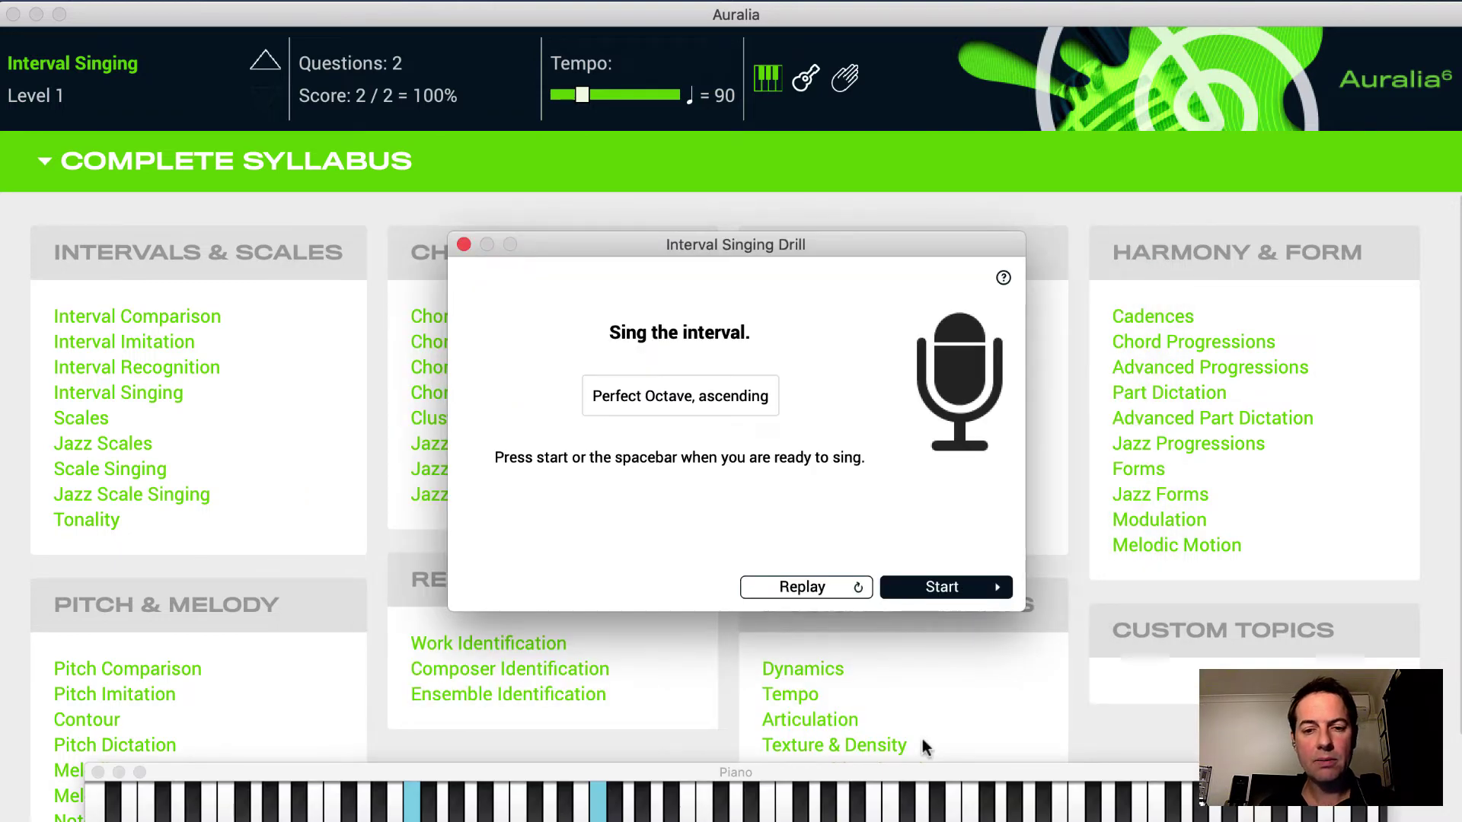
{"action": "left_click", "coordinate": [927, 591]}
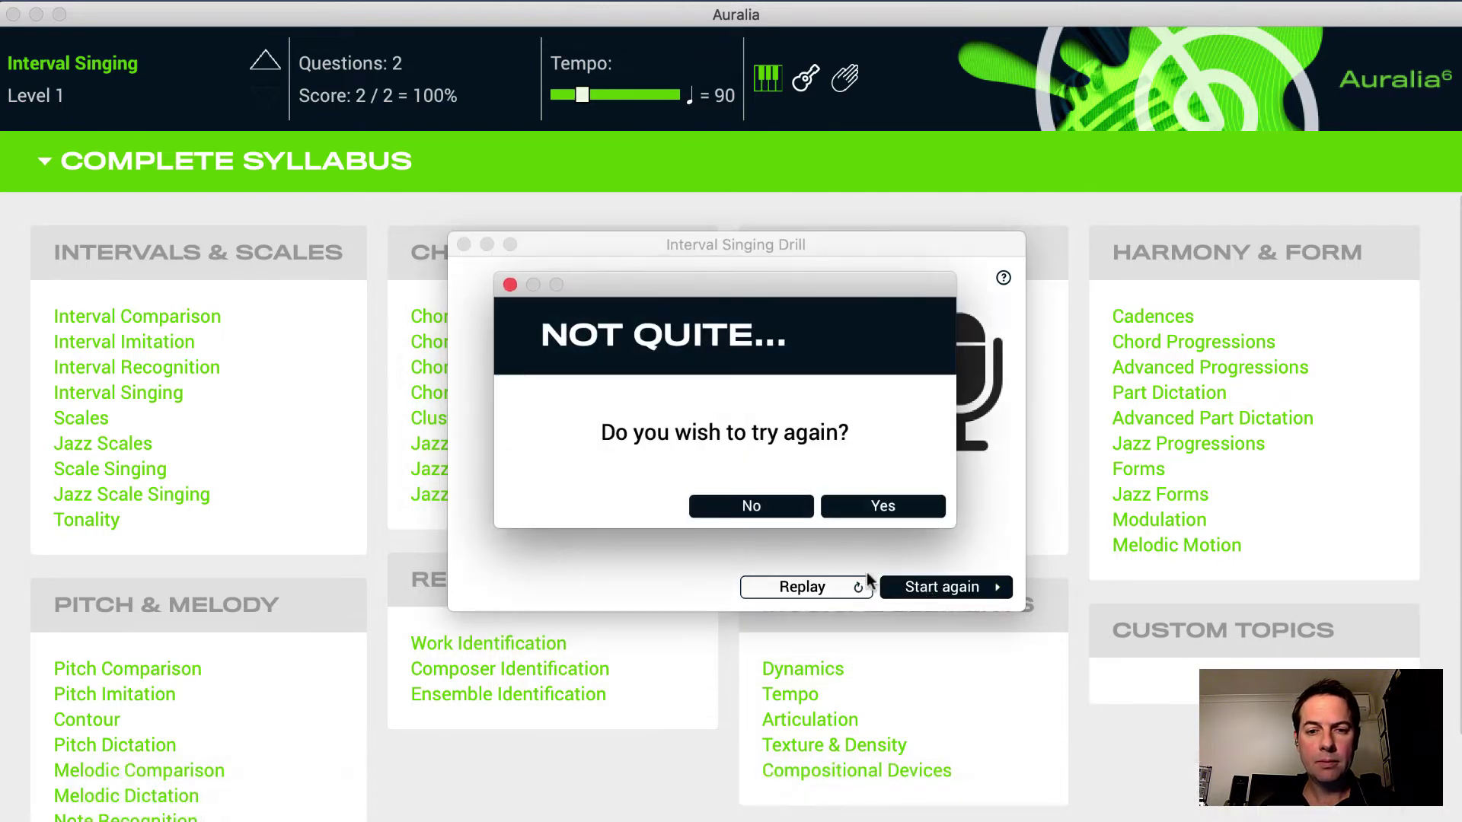
{"action": "left_click", "coordinate": [764, 511]}
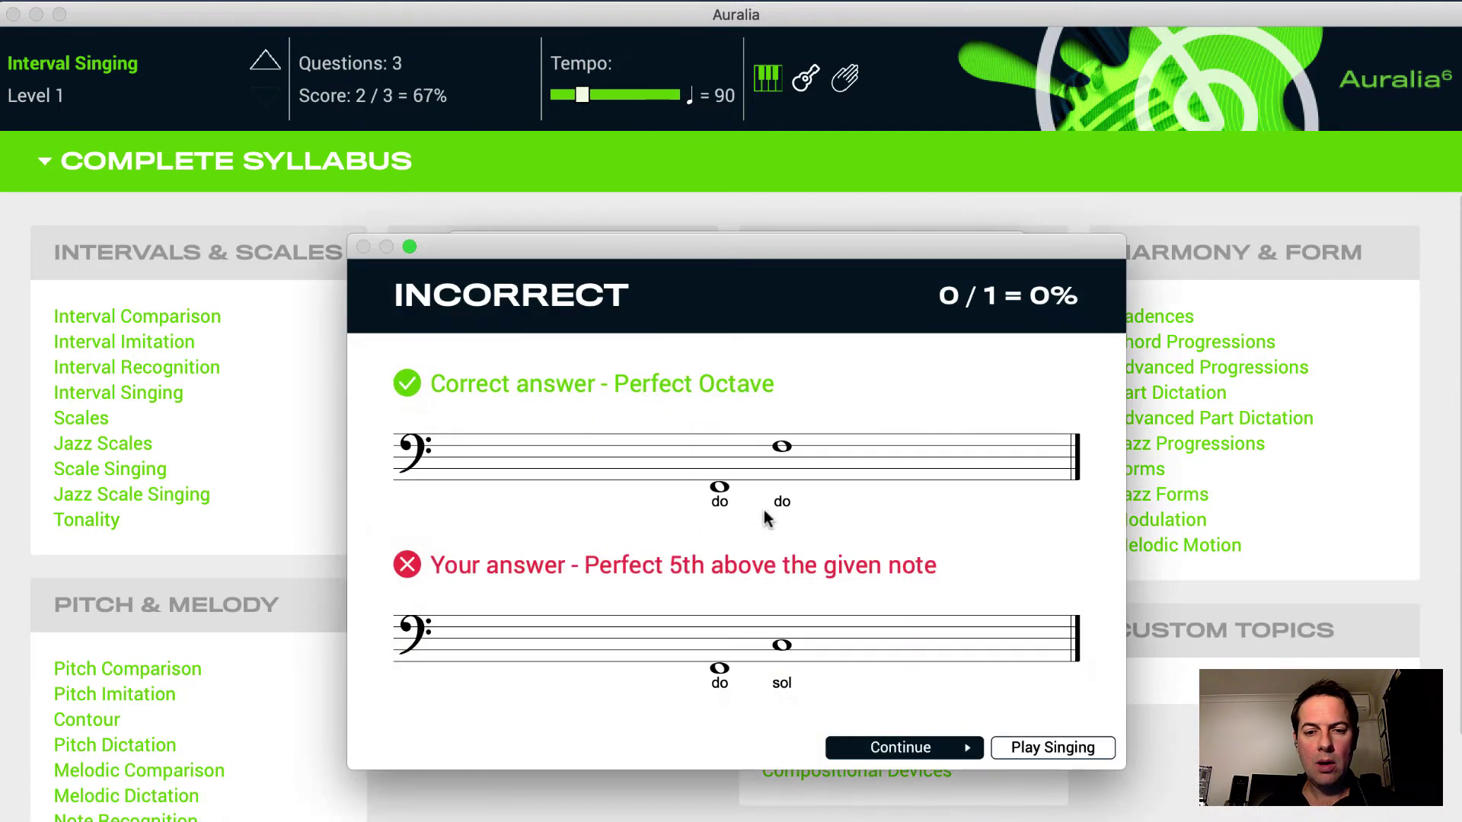
Step: Listen to the correct octave, the notated answer and the recorded singing for comparison, and end the Interval Singing drill
{"action": "left_click", "coordinate": [818, 474]}
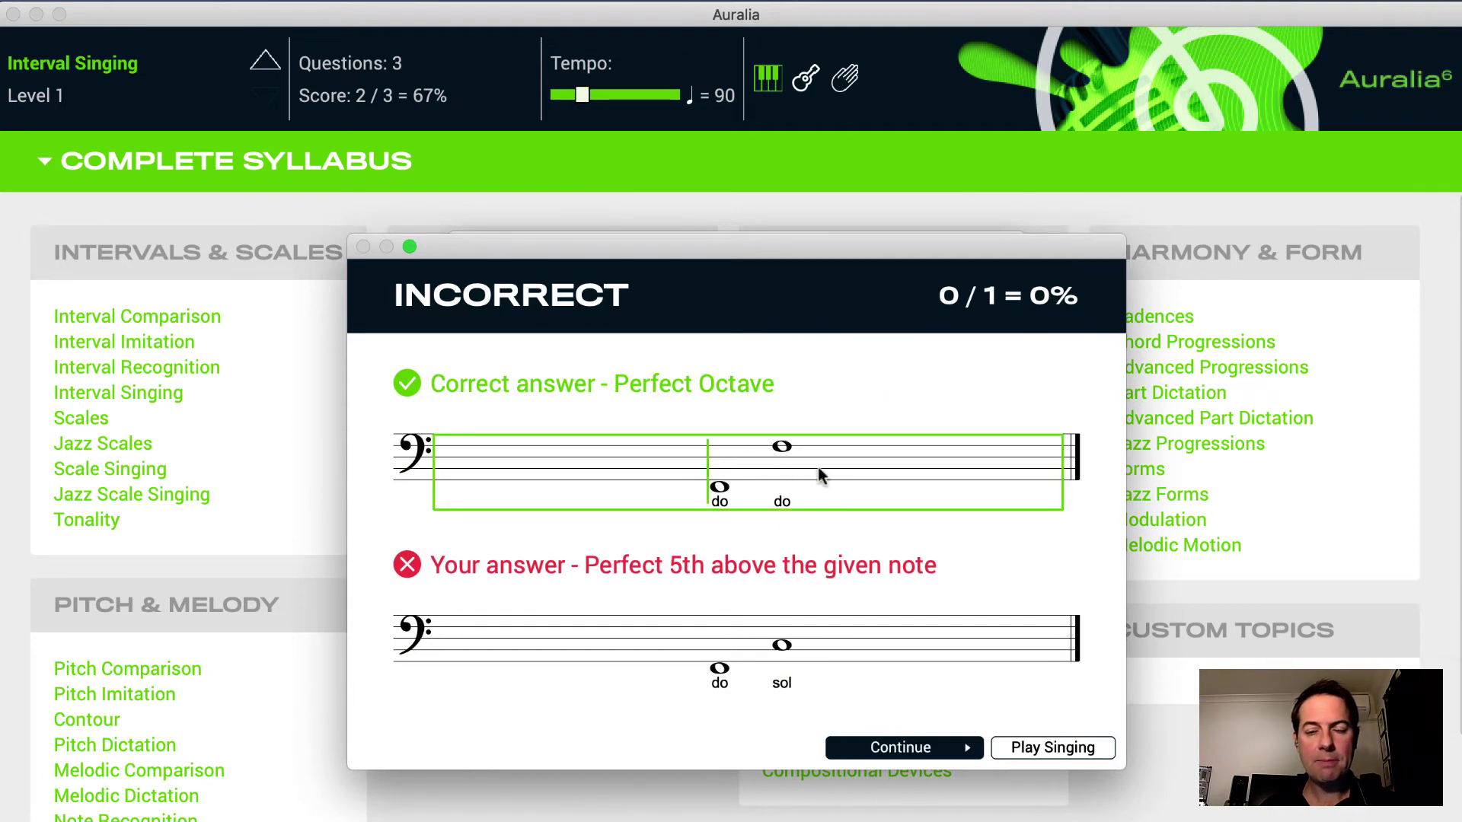
{"action": "left_click", "coordinate": [839, 647]}
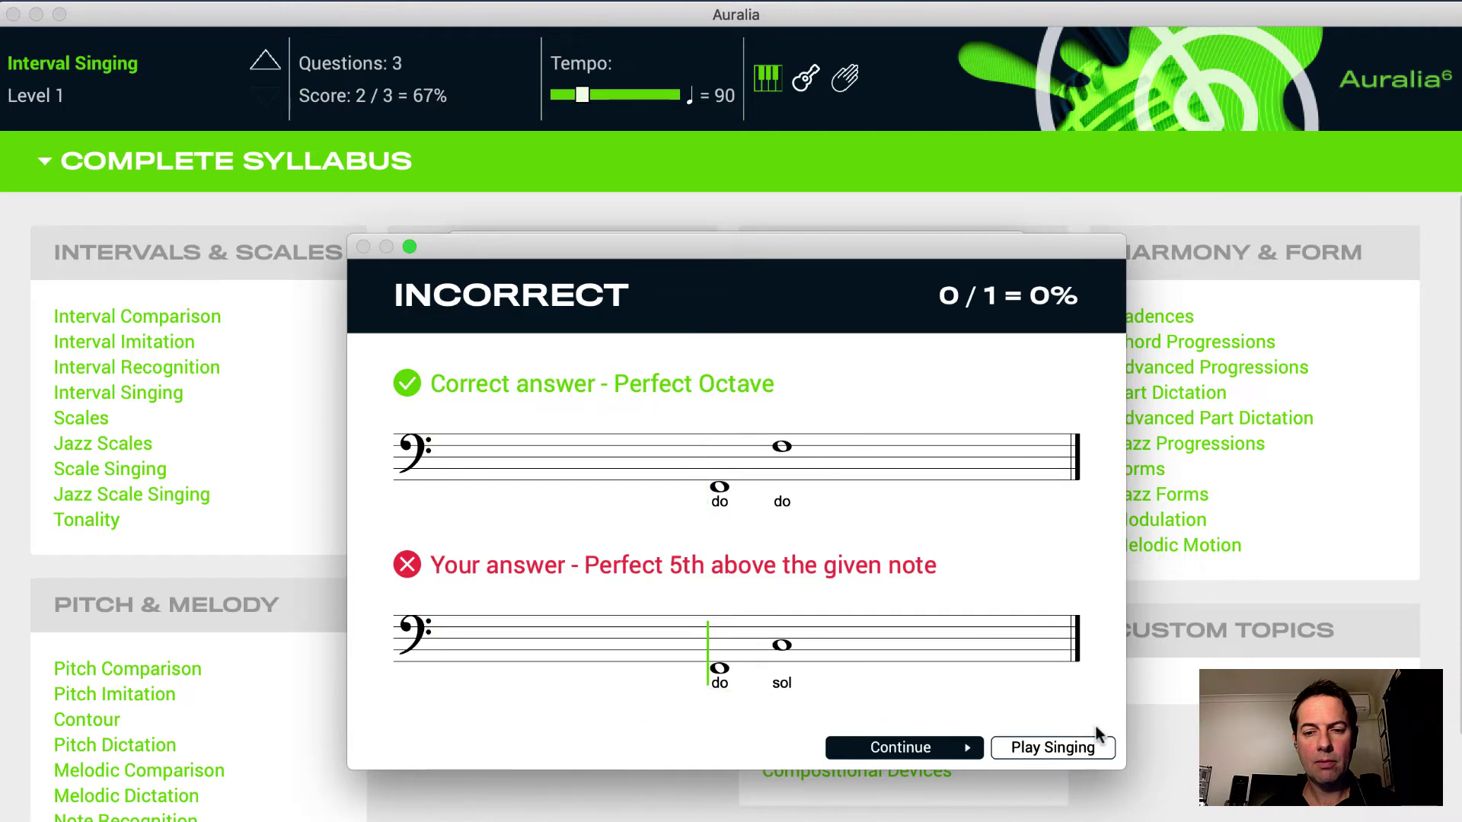
{"action": "left_click", "coordinate": [1069, 755]}
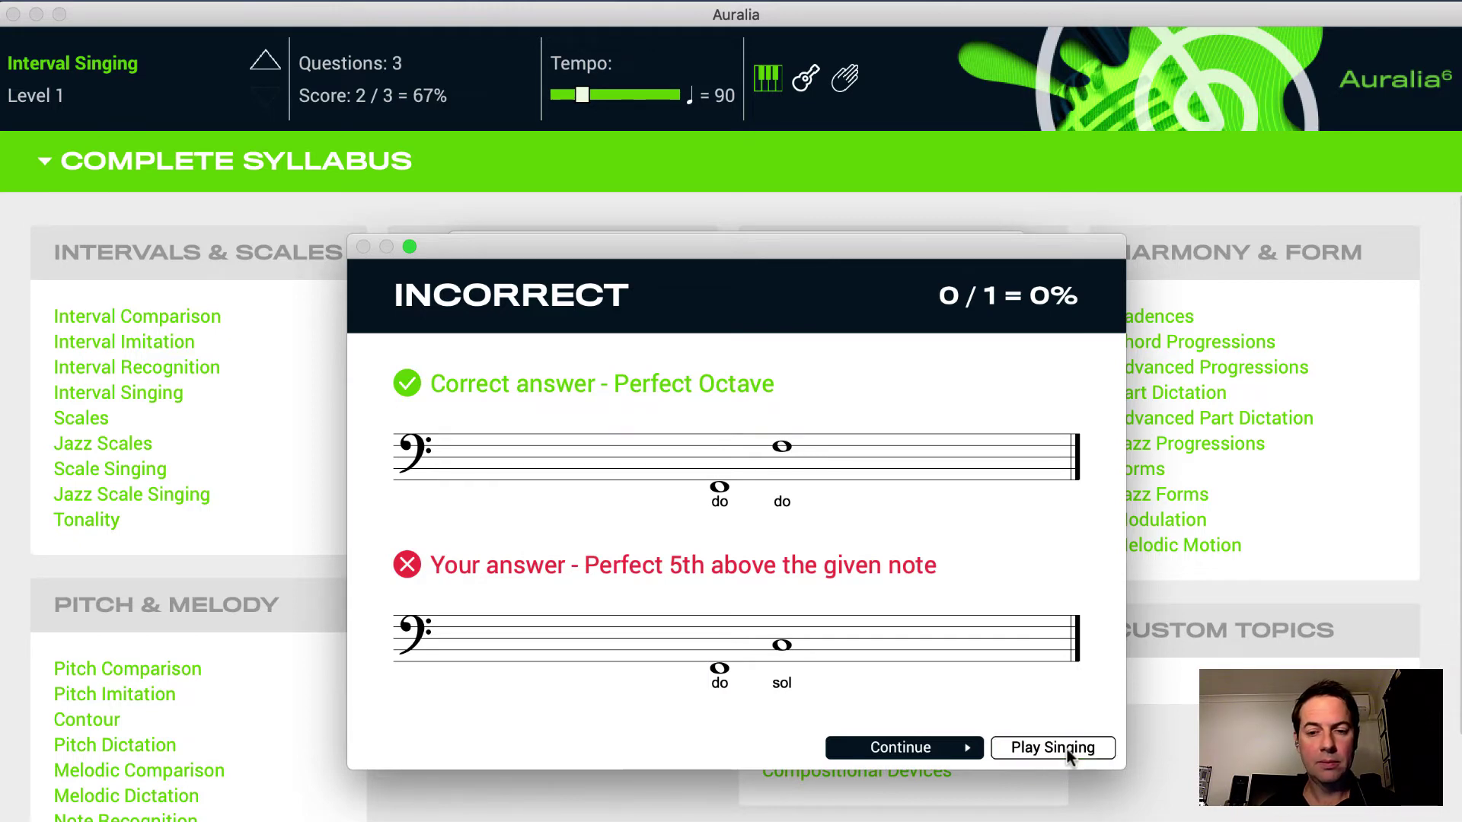
{"action": "left_click", "coordinate": [953, 752]}
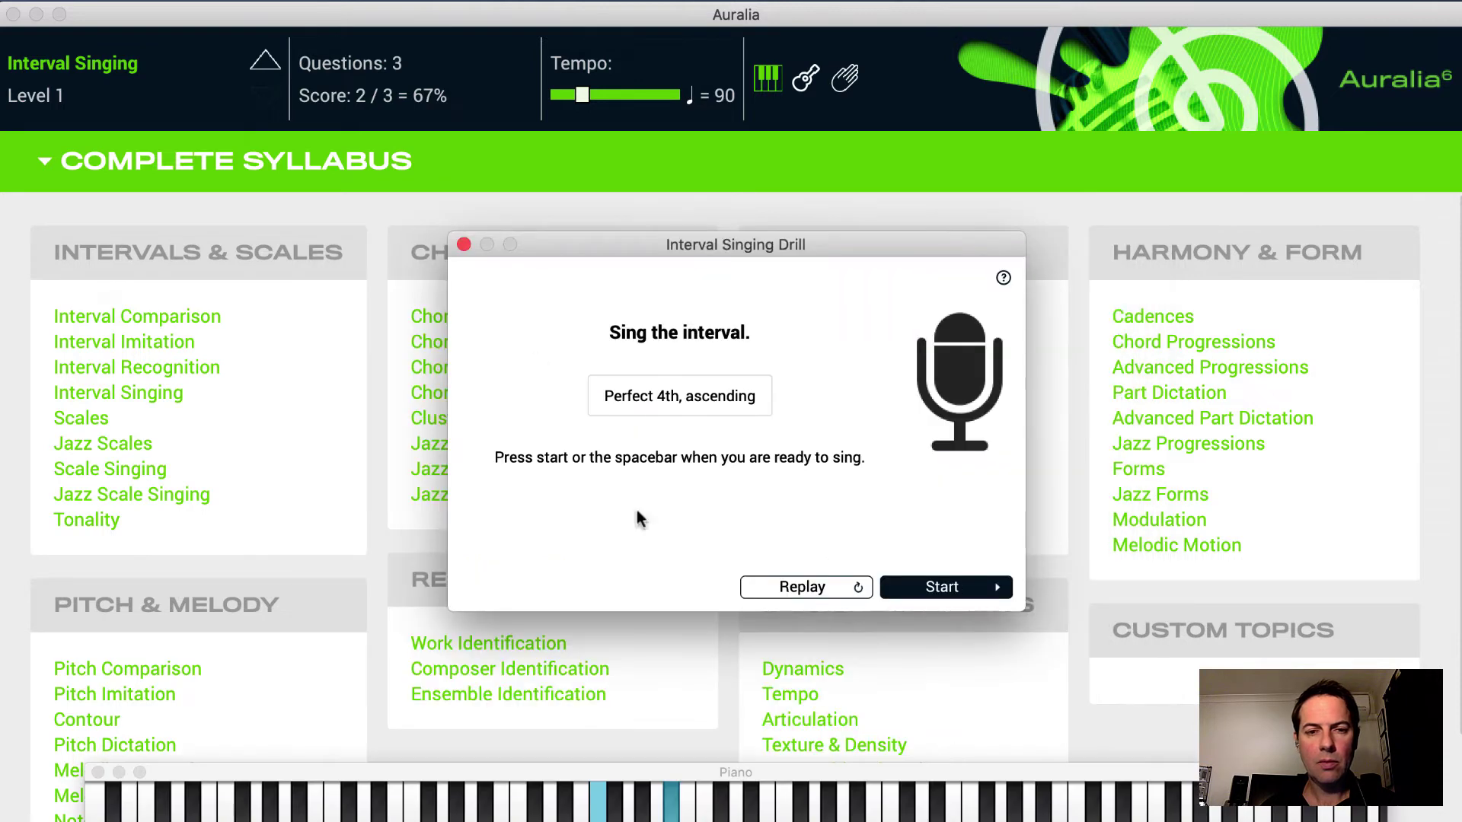
{"action": "left_click", "coordinate": [460, 239]}
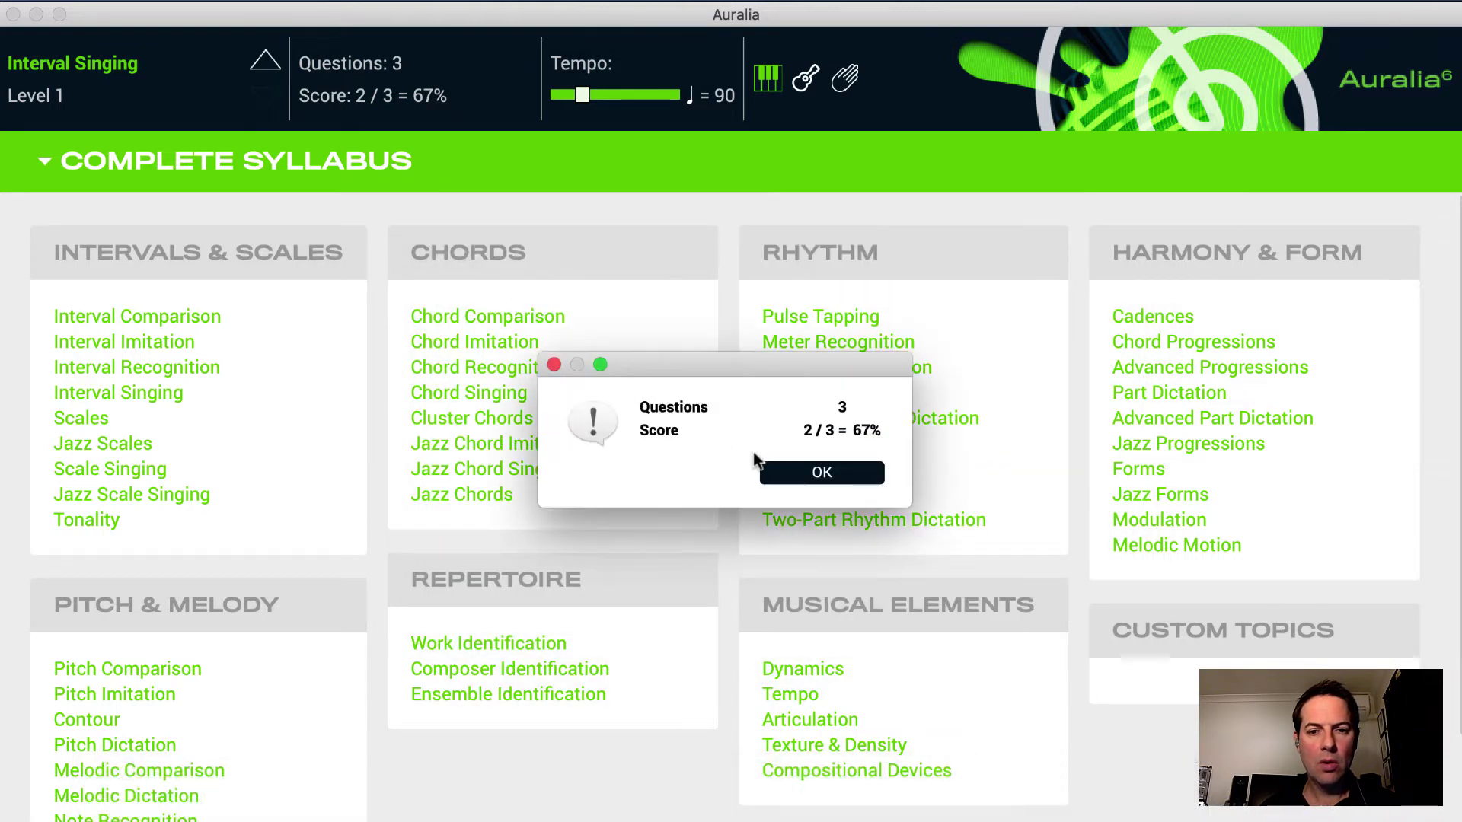
{"action": "left_click", "coordinate": [772, 469]}
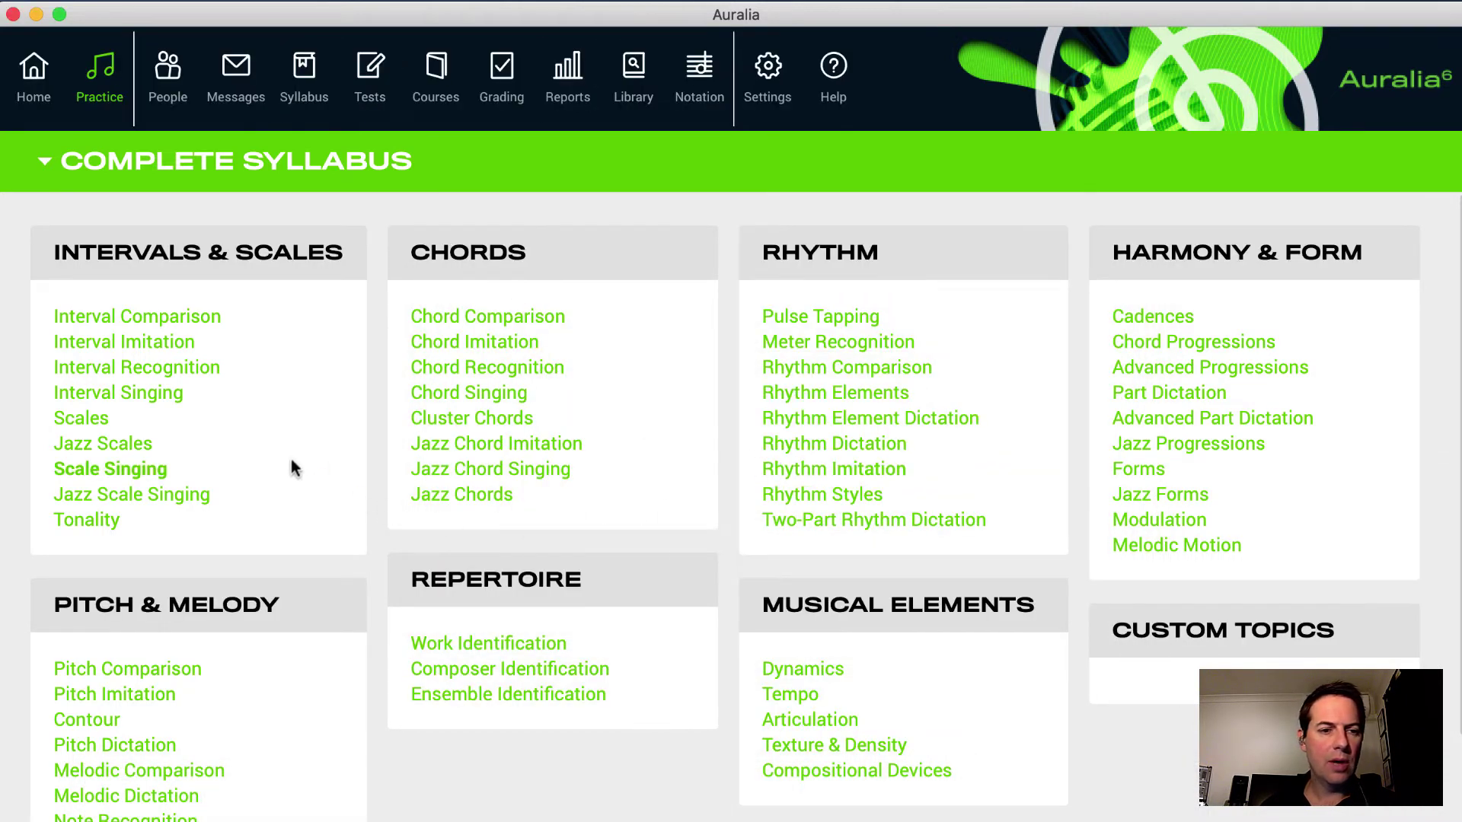
Step: Start the Scale Singing drill at Level 6 and sing the ascending Mixolydian scale
{"action": "left_click", "coordinate": [126, 470]}
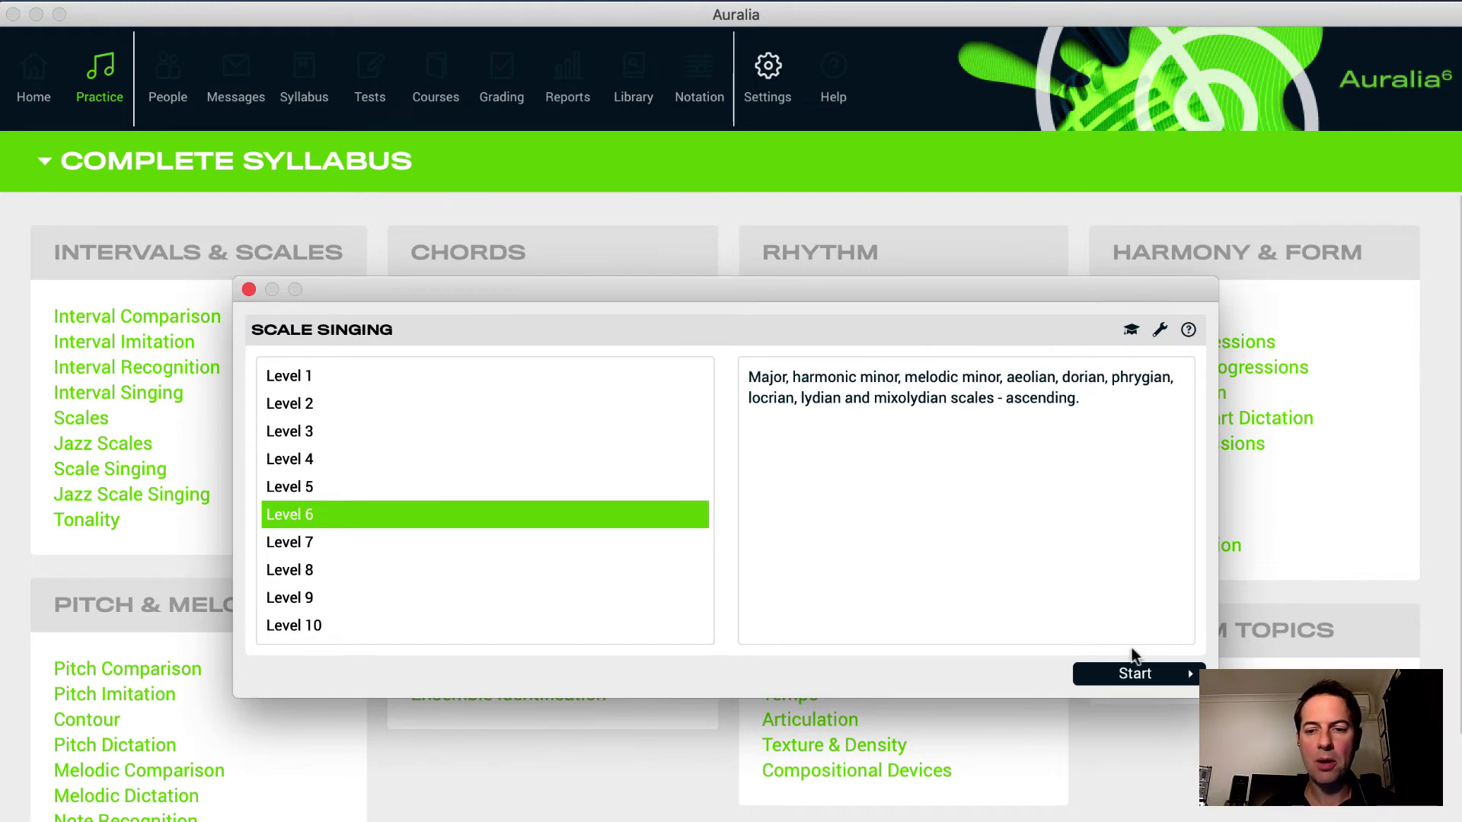
{"action": "left_click", "coordinate": [1148, 674]}
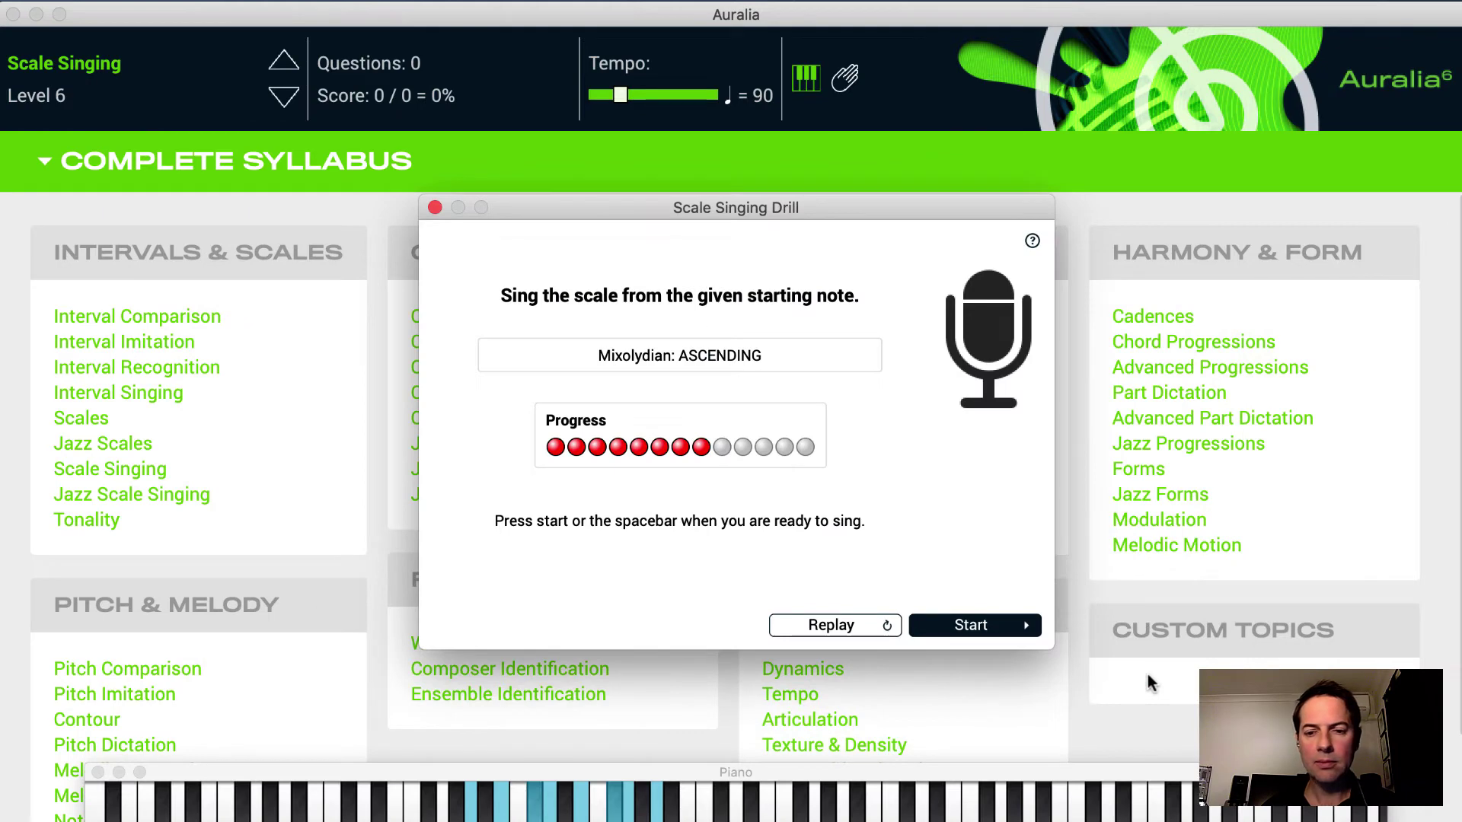
{"action": "left_click", "coordinate": [963, 633]}
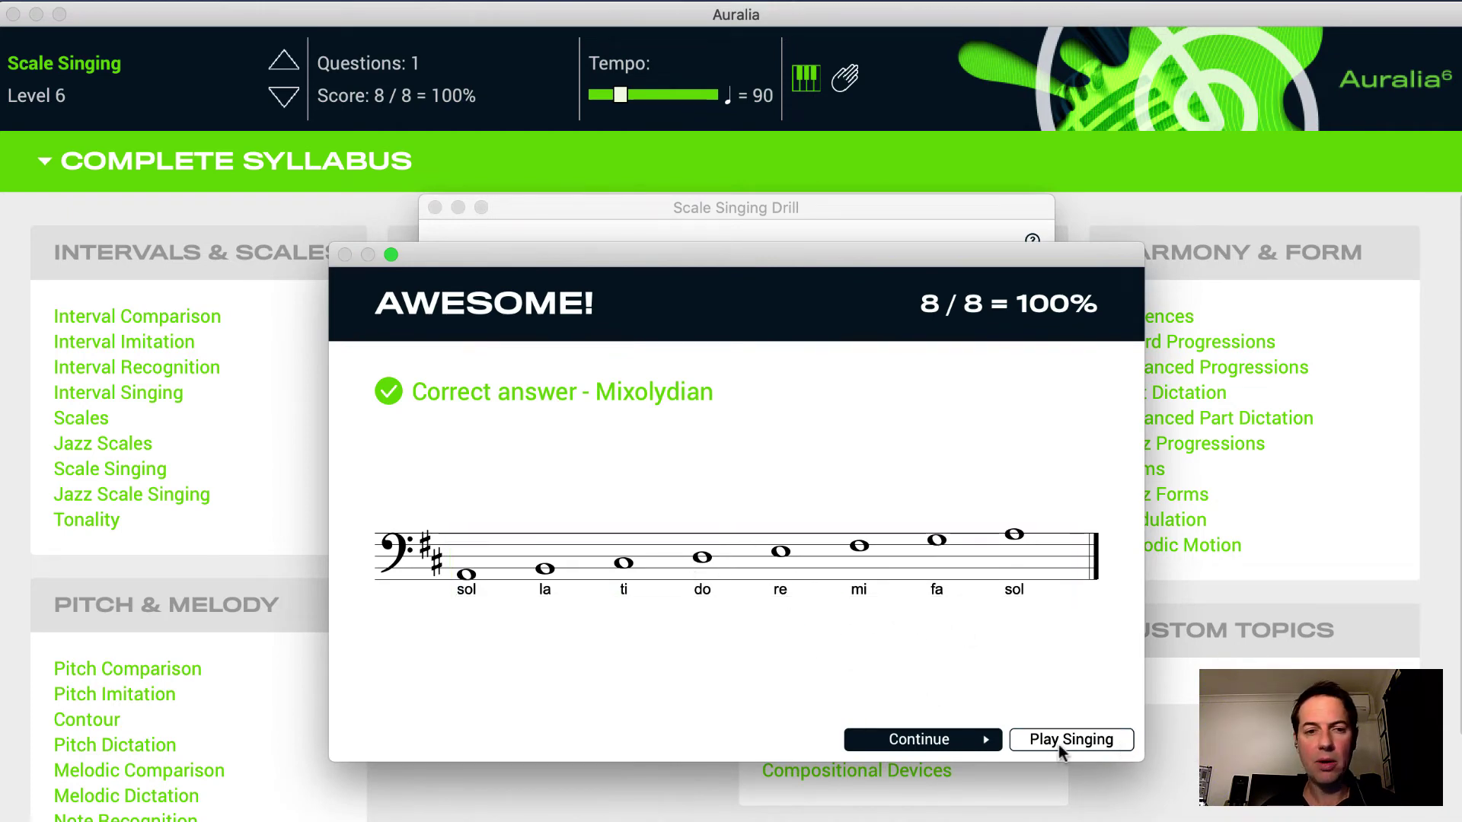
Step: Continue past the Mixolydian answer, end the Scale Singing drill and dismiss its score summary
{"action": "left_click", "coordinate": [956, 737]}
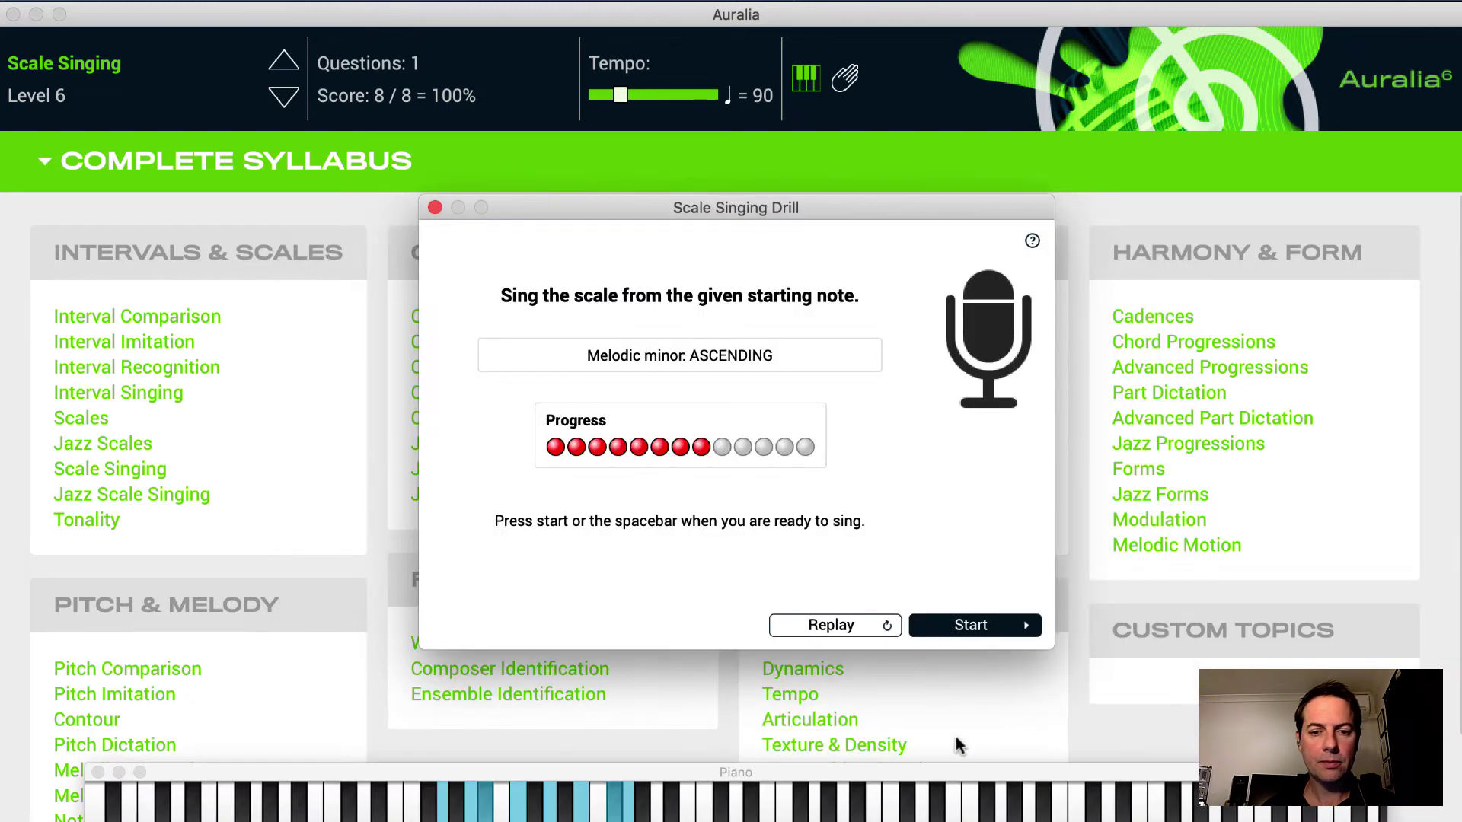
{"action": "left_click", "coordinate": [435, 209]}
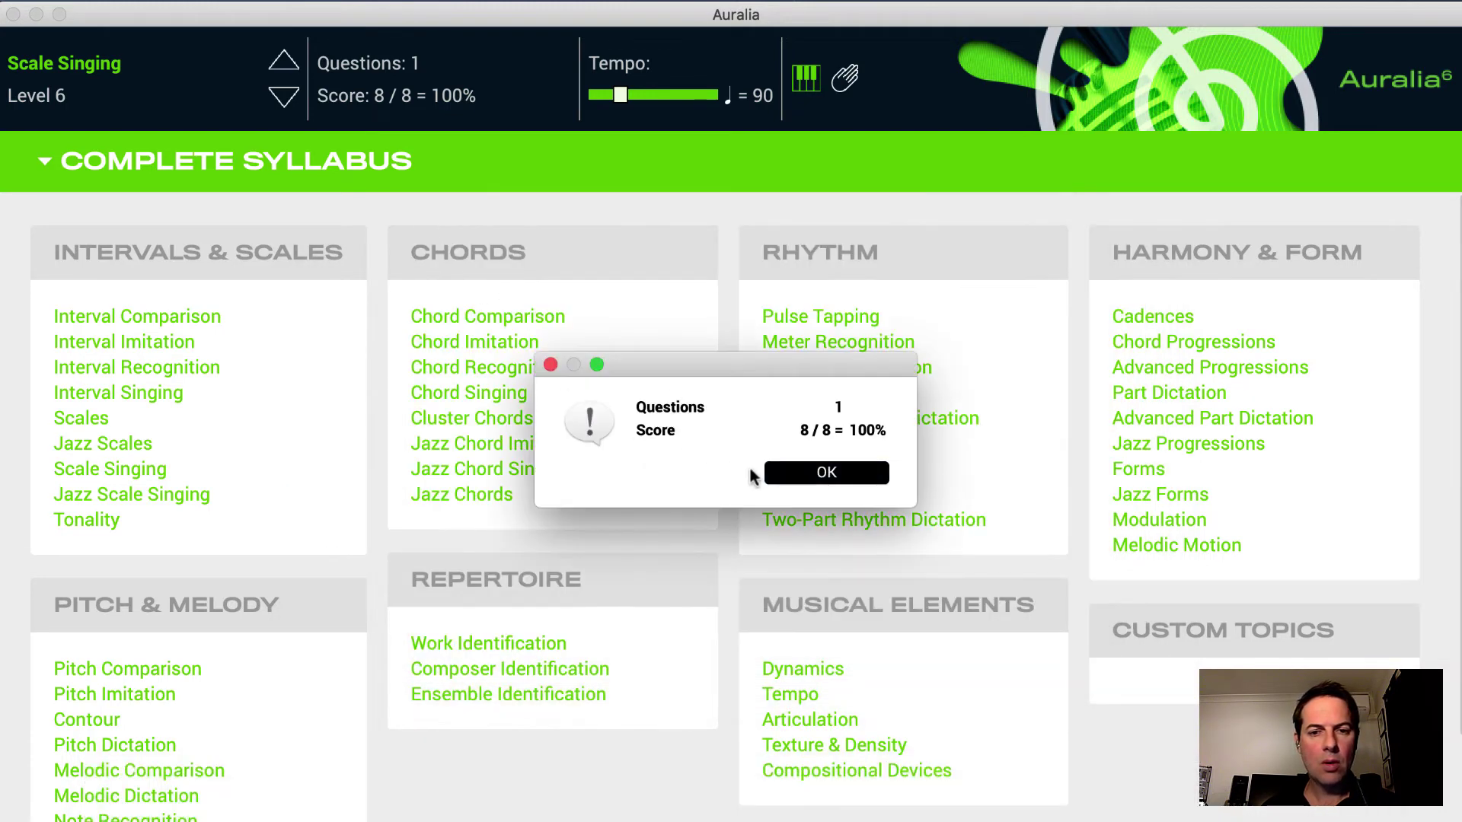
{"action": "left_click", "coordinate": [789, 470]}
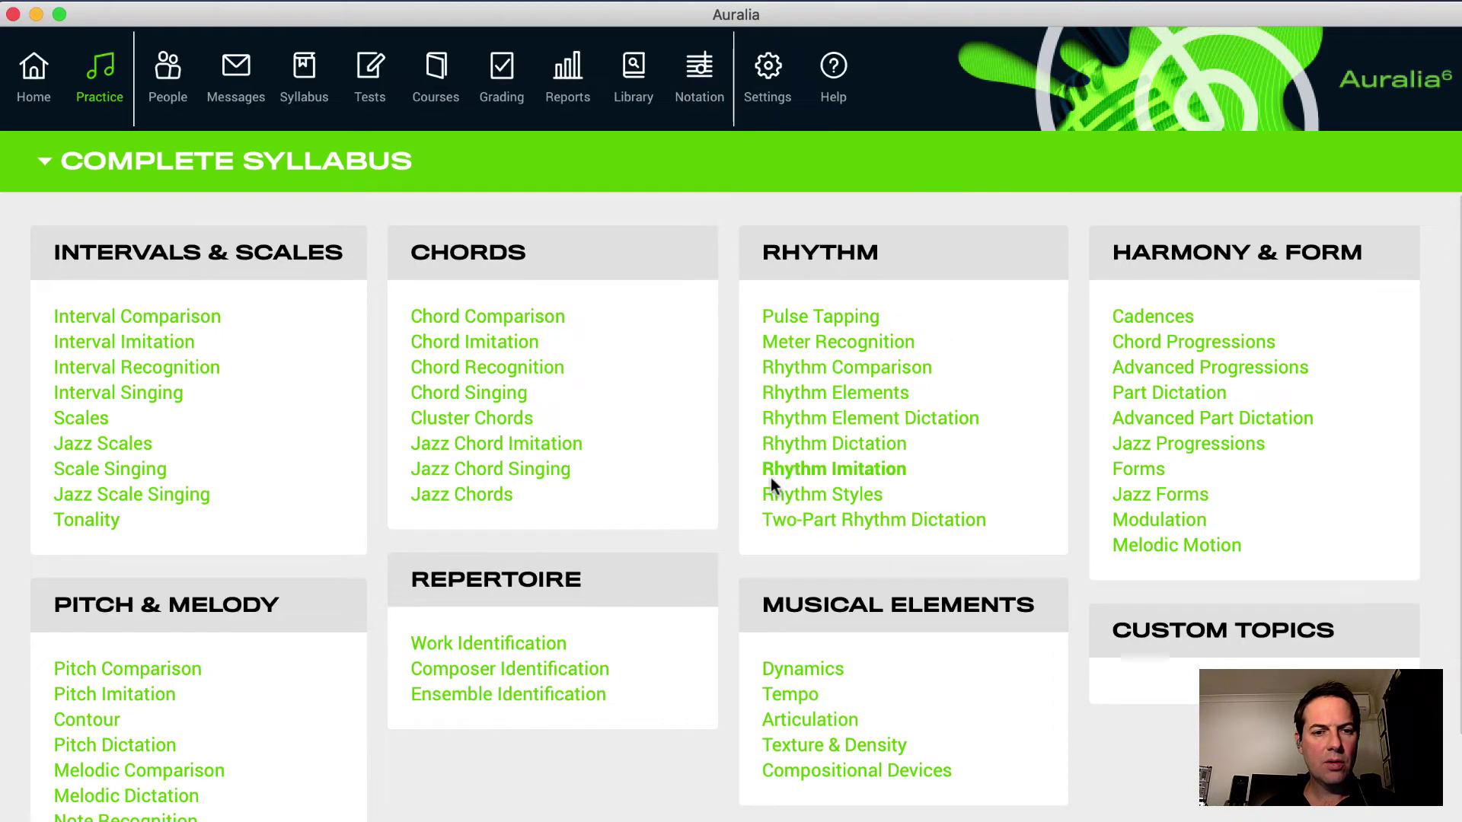
Step: Run the Chord Singing drill at Level 1, singing the ascending root-position major chord, and end it after that question
{"action": "left_click", "coordinate": [469, 393]}
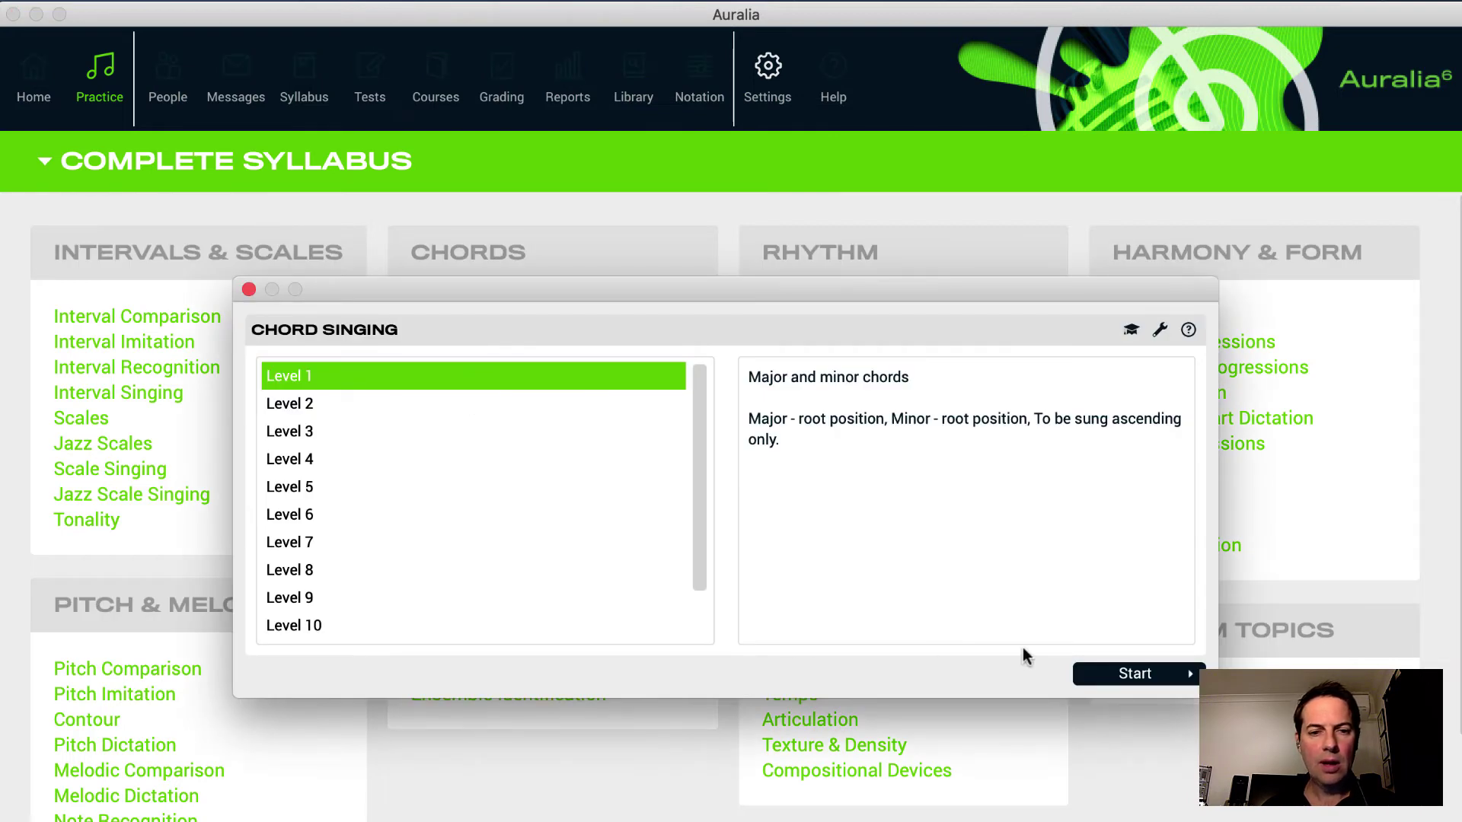
{"action": "left_click", "coordinate": [1116, 675]}
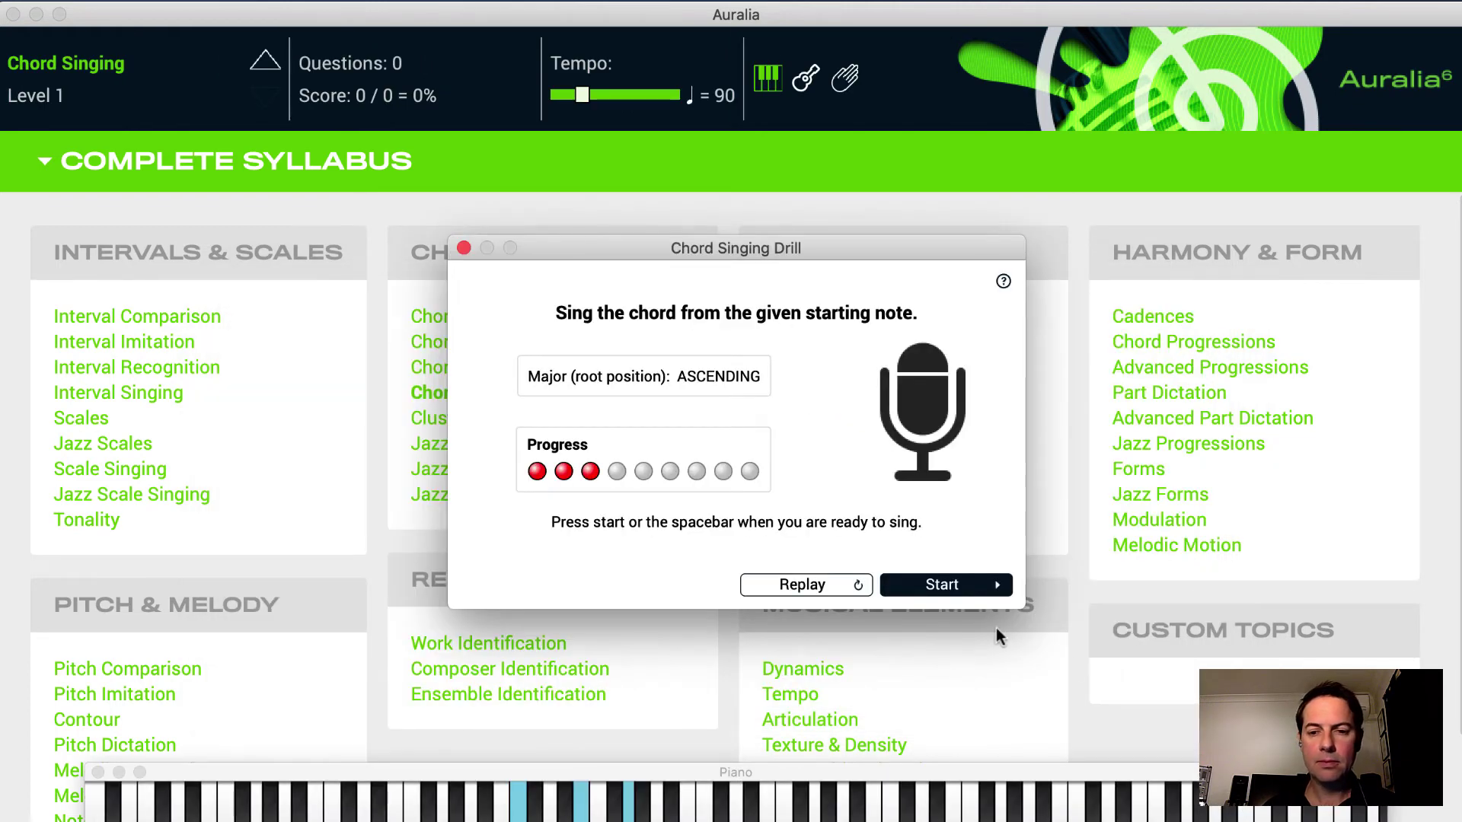
{"action": "left_click", "coordinate": [944, 590]}
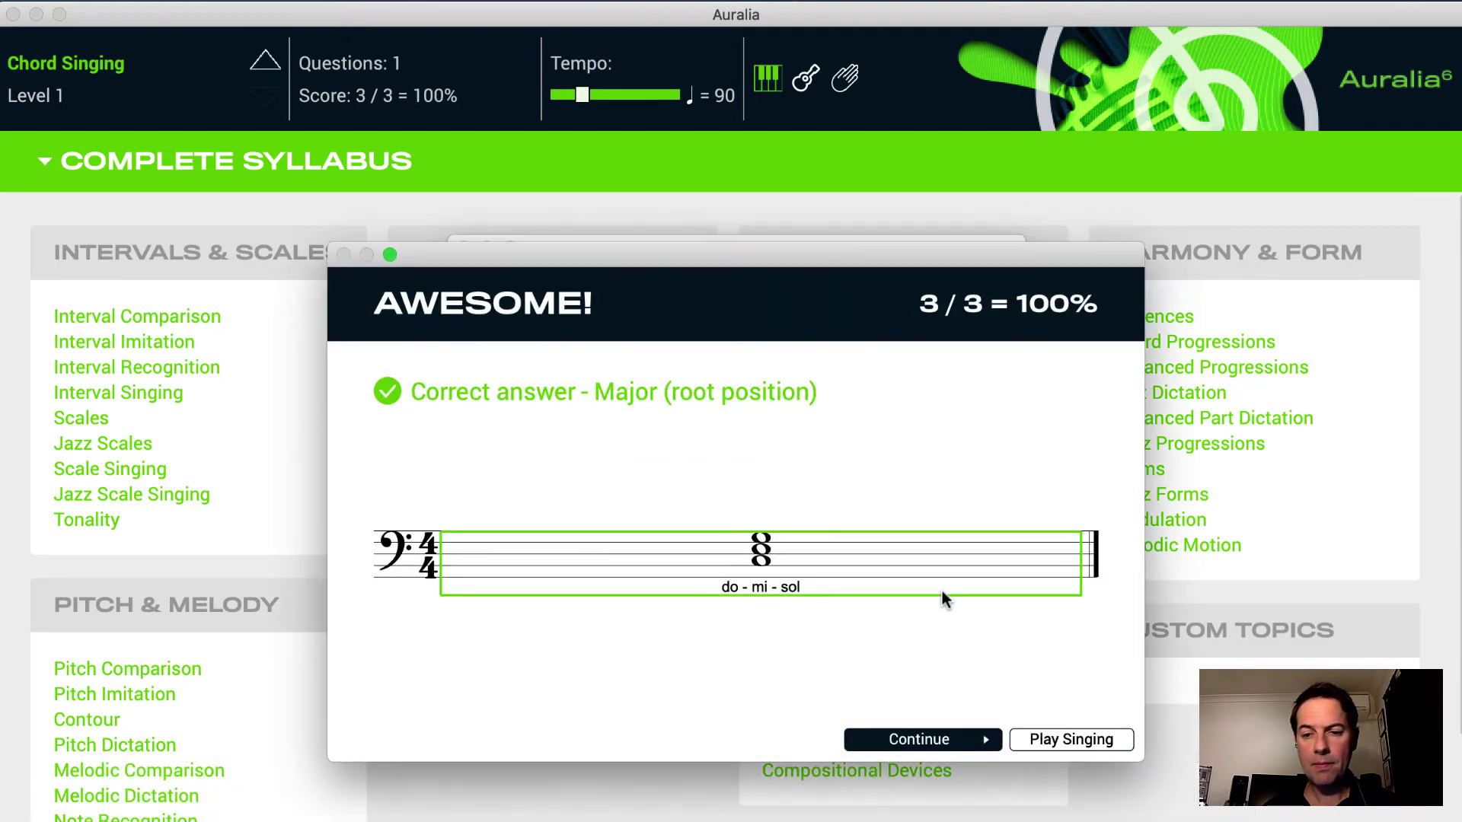
{"action": "left_click", "coordinate": [942, 740]}
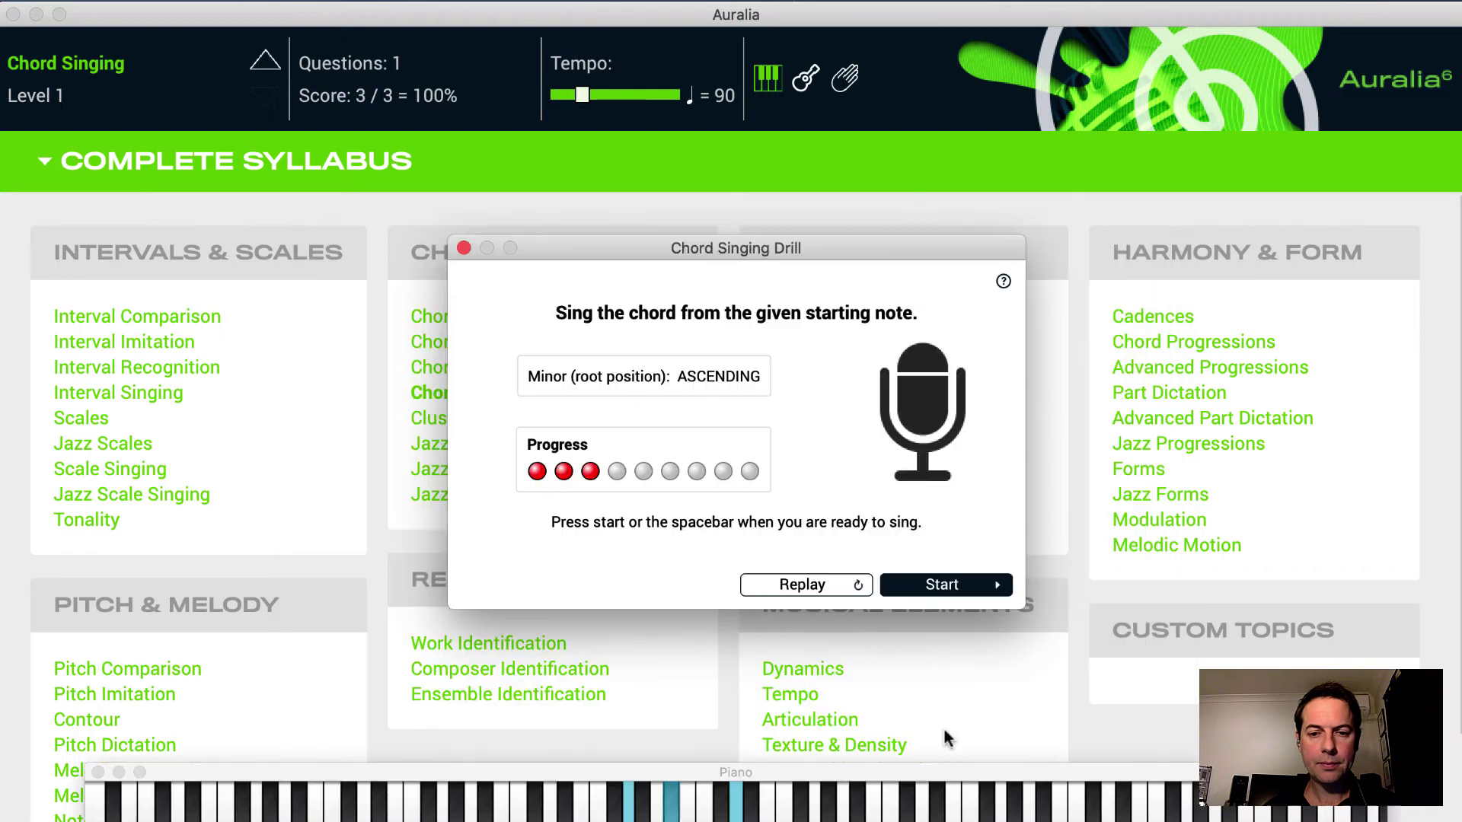
{"action": "left_click", "coordinate": [463, 250]}
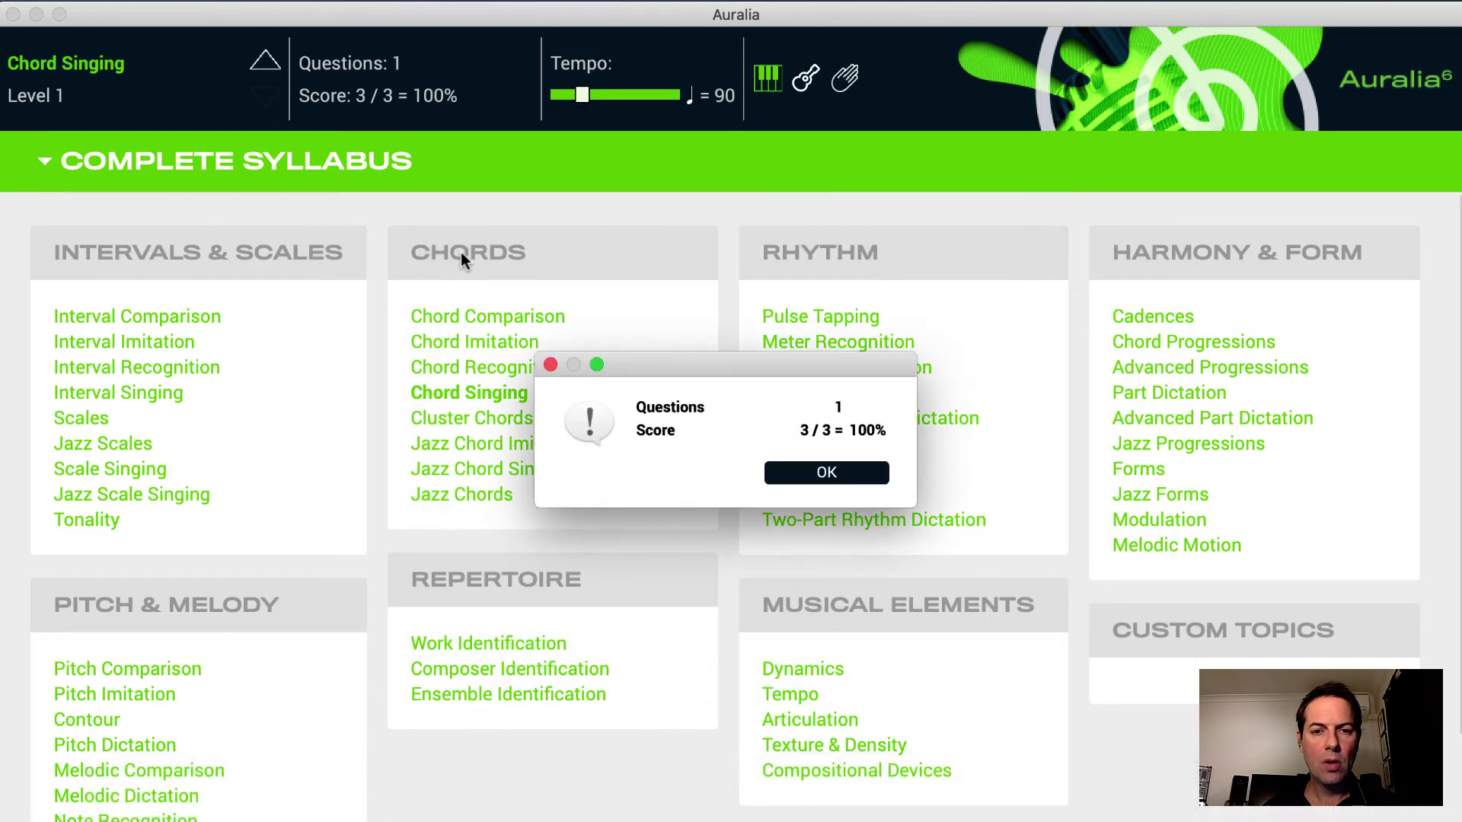
{"action": "left_click", "coordinate": [807, 479]}
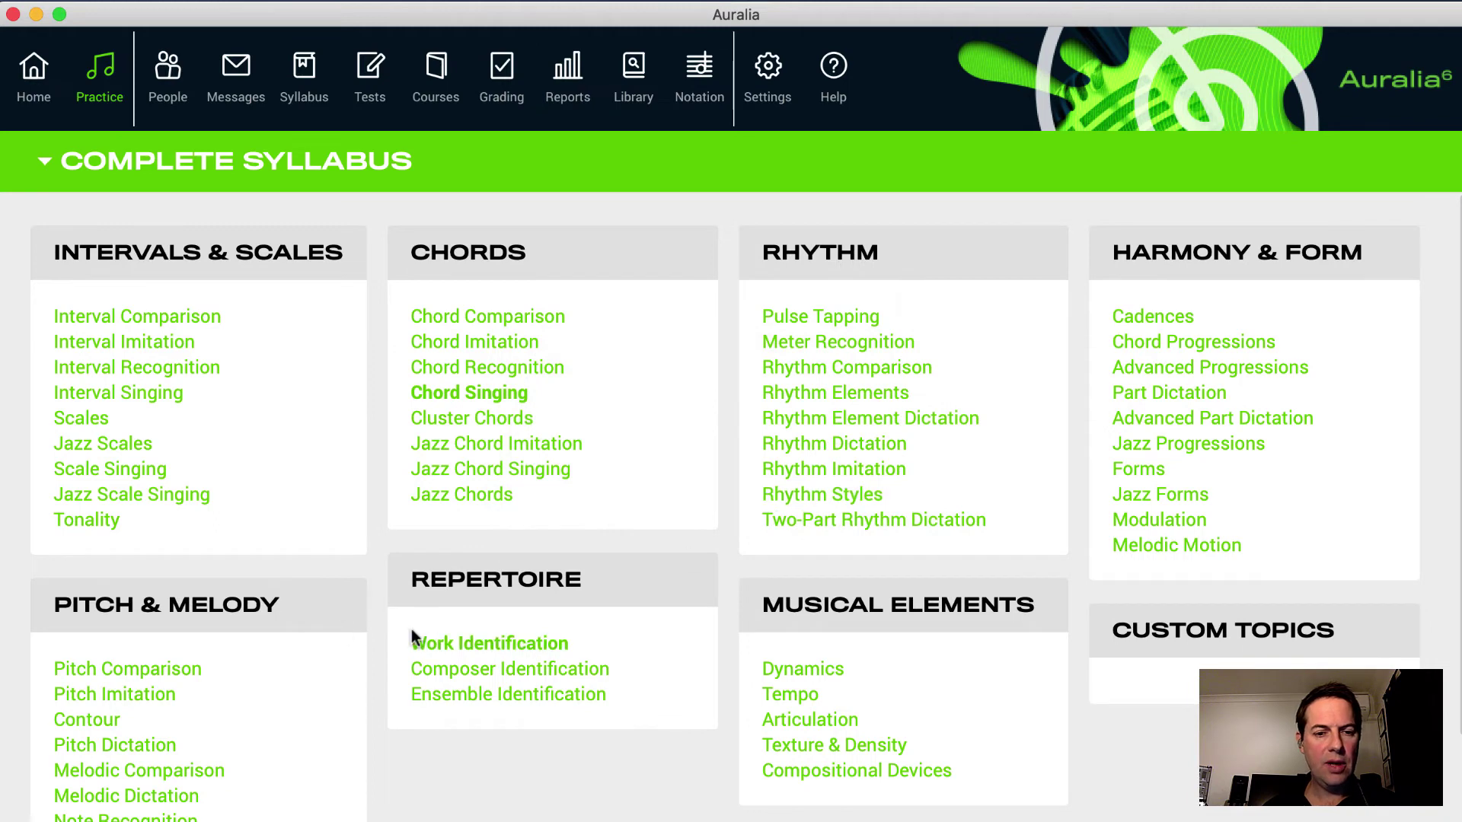
Step: Start the Sight Singing drill at Level 1, sing the mi-do-re-do melody and play back the recorded singing
{"action": "scroll", "coordinate": [411, 630], "scroll_direction": "down", "scroll_amount": 5}
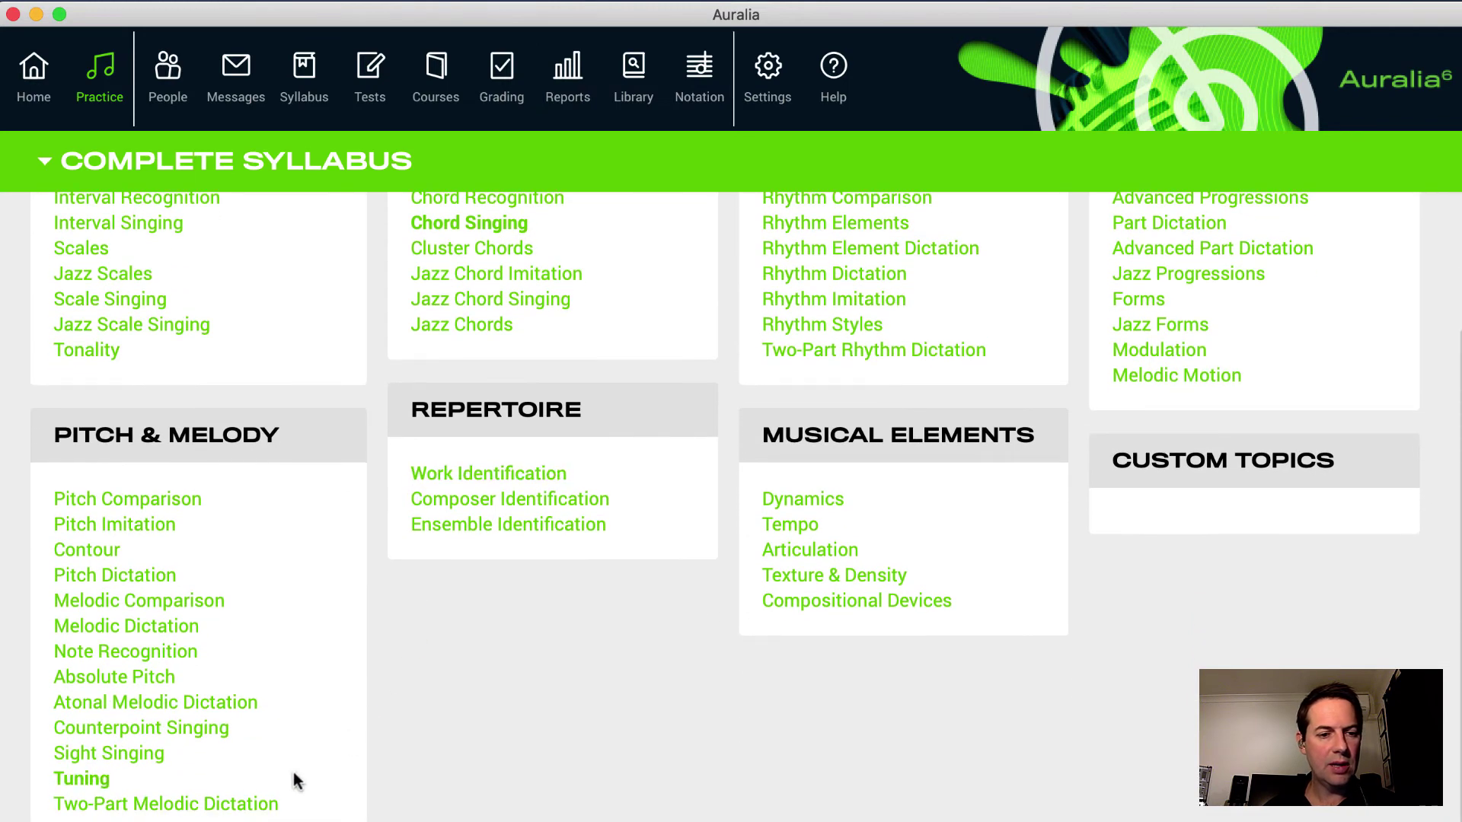
{"action": "left_click", "coordinate": [136, 755]}
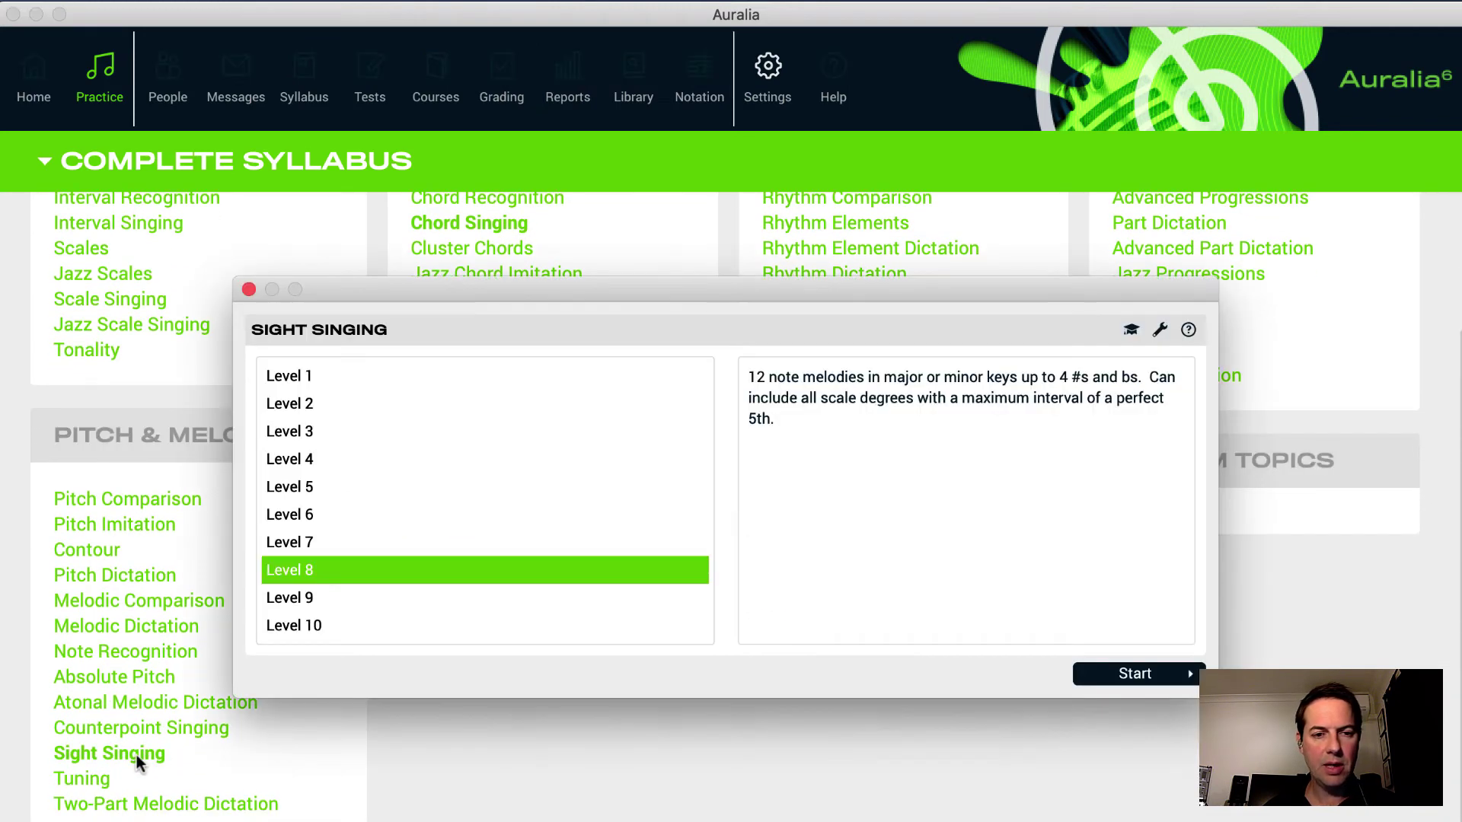
{"action": "left_click", "coordinate": [338, 376]}
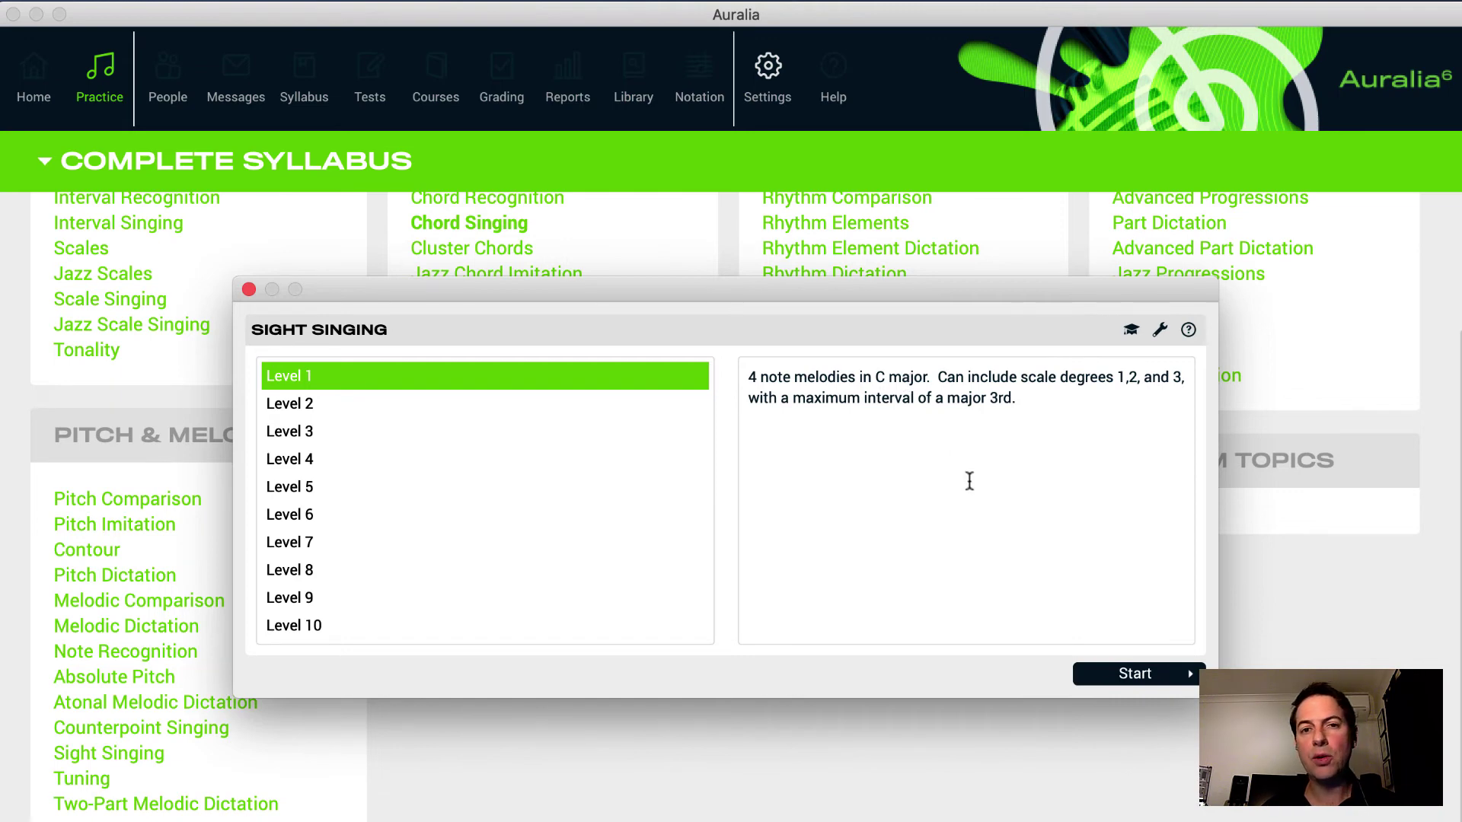
{"action": "left_click", "coordinate": [1141, 673]}
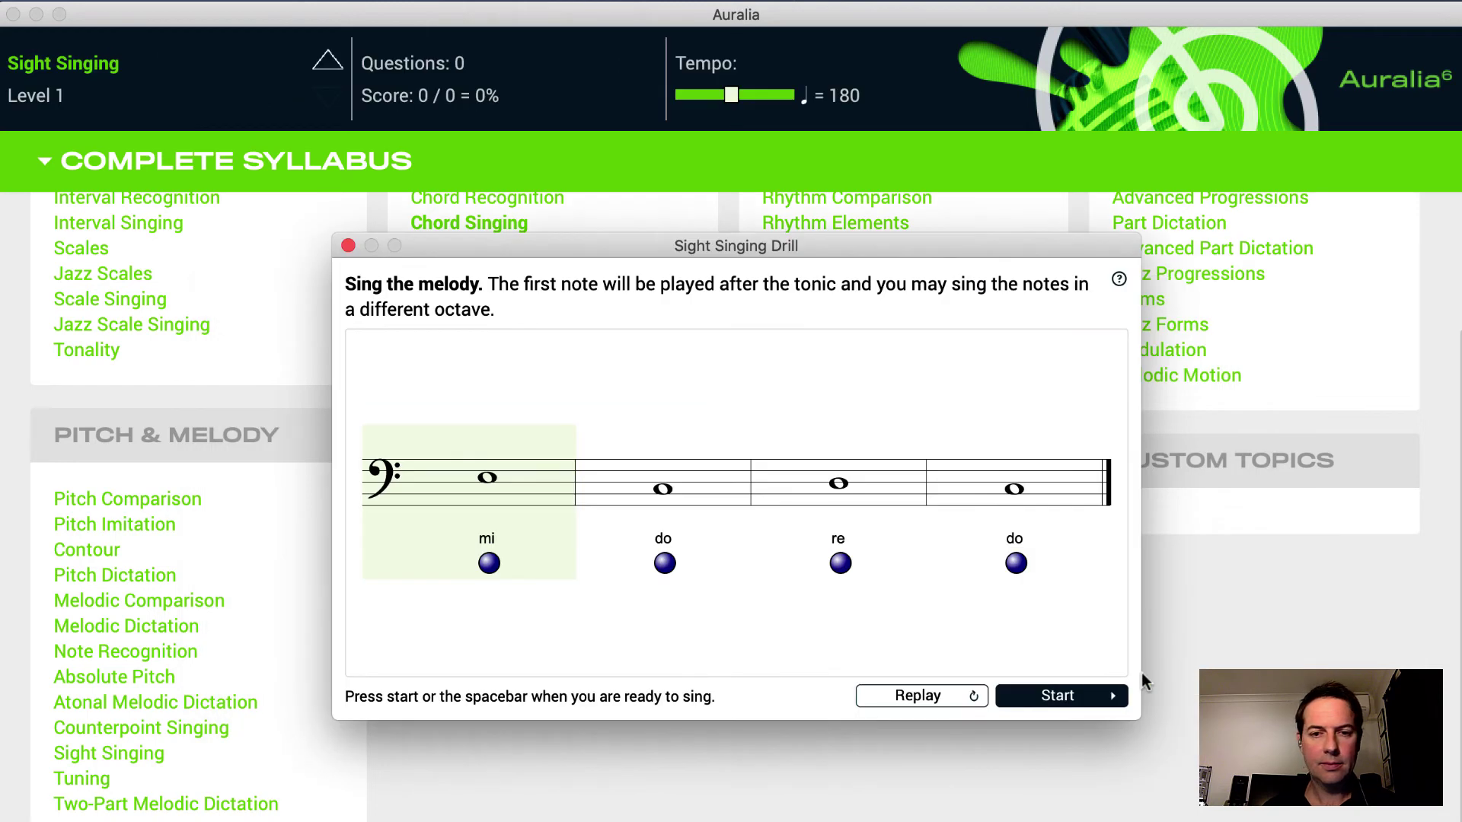
{"action": "left_click", "coordinate": [1041, 696]}
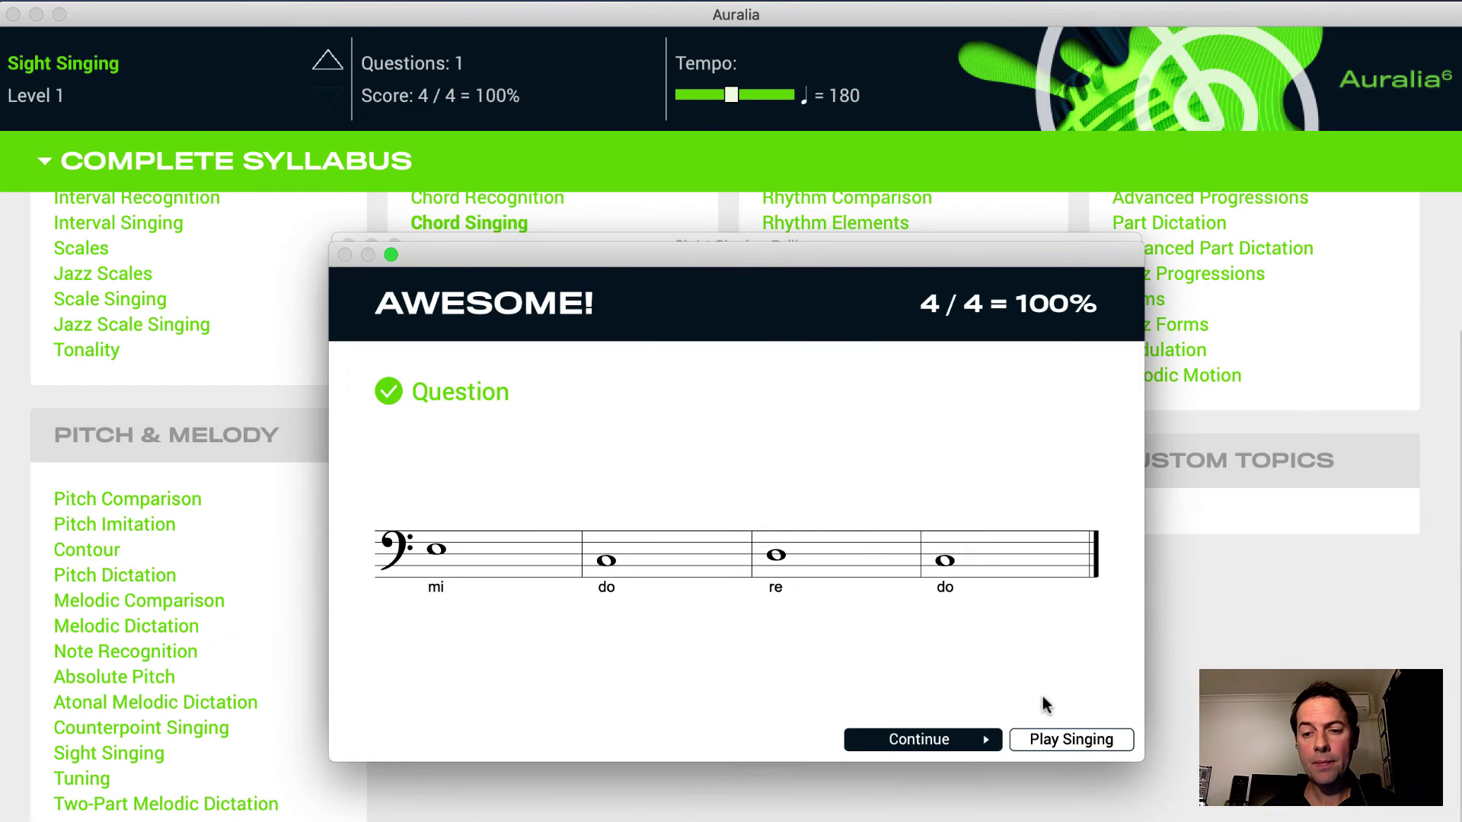
{"action": "left_click", "coordinate": [1111, 740]}
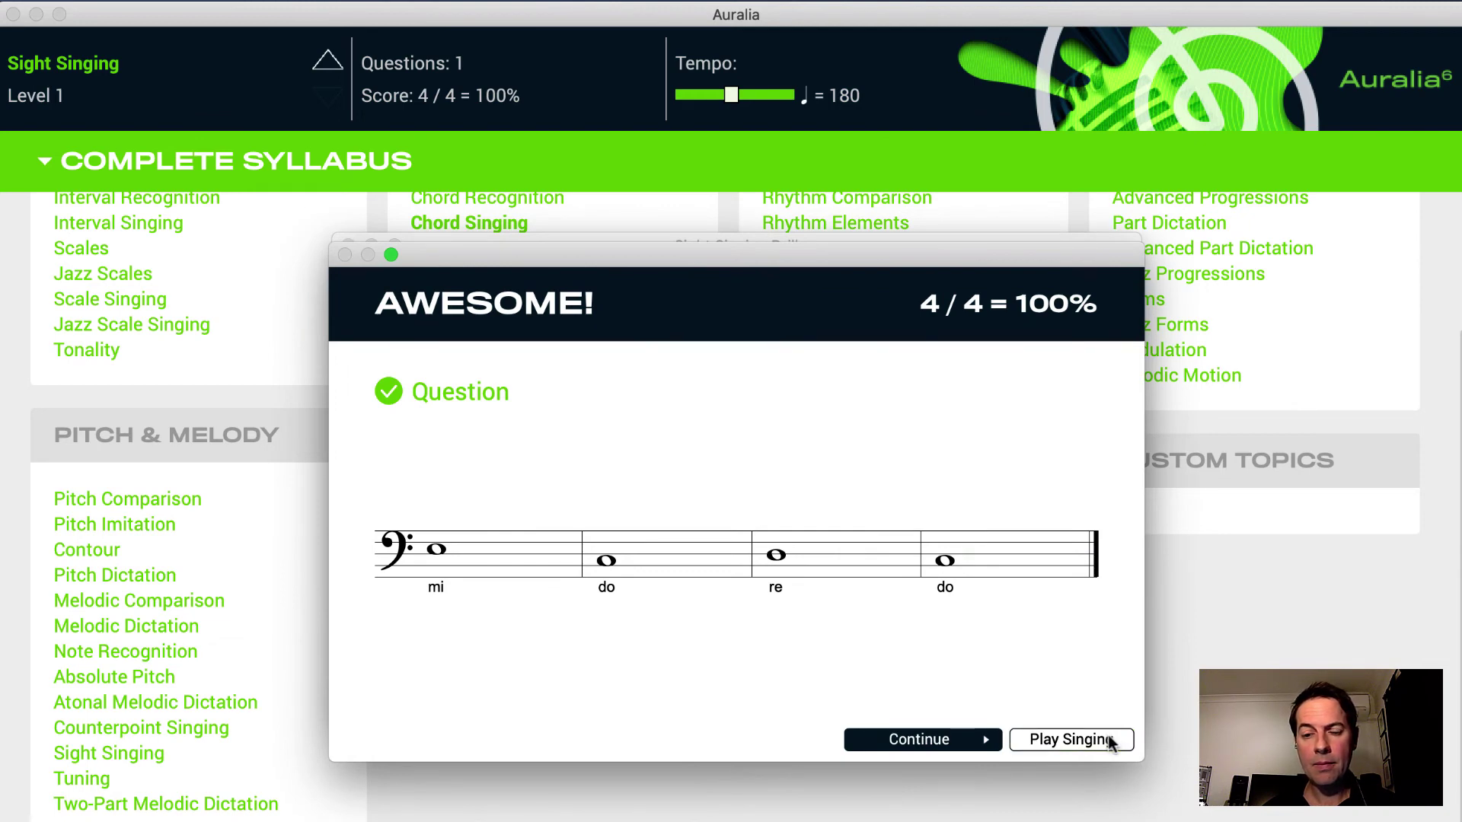
Step: Advance to the do-mi-re-do melody, sing it and continue to the following question
{"action": "left_click", "coordinate": [965, 739]}
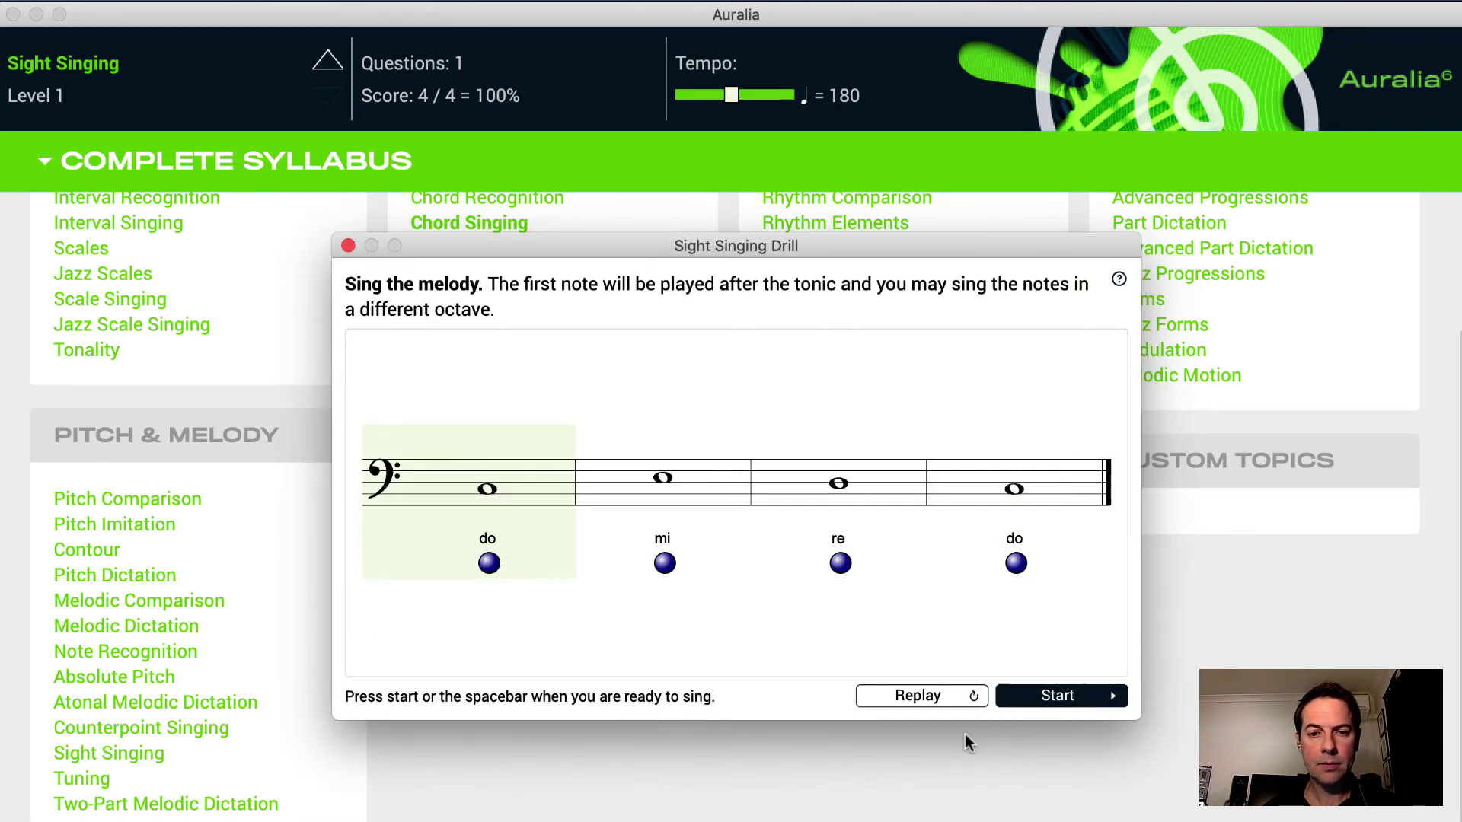
{"action": "left_click", "coordinate": [1055, 701]}
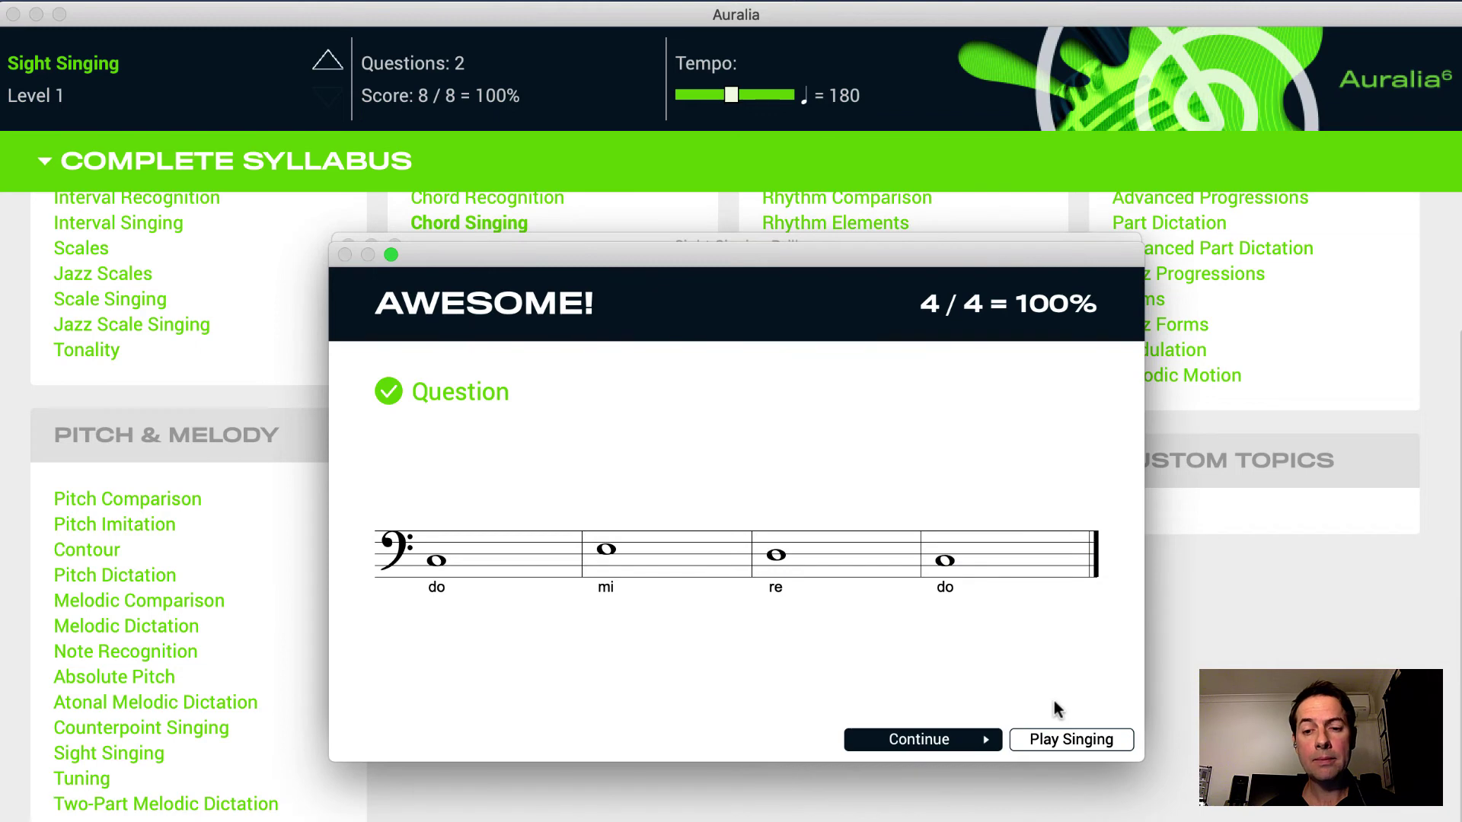
{"action": "left_click", "coordinate": [952, 738]}
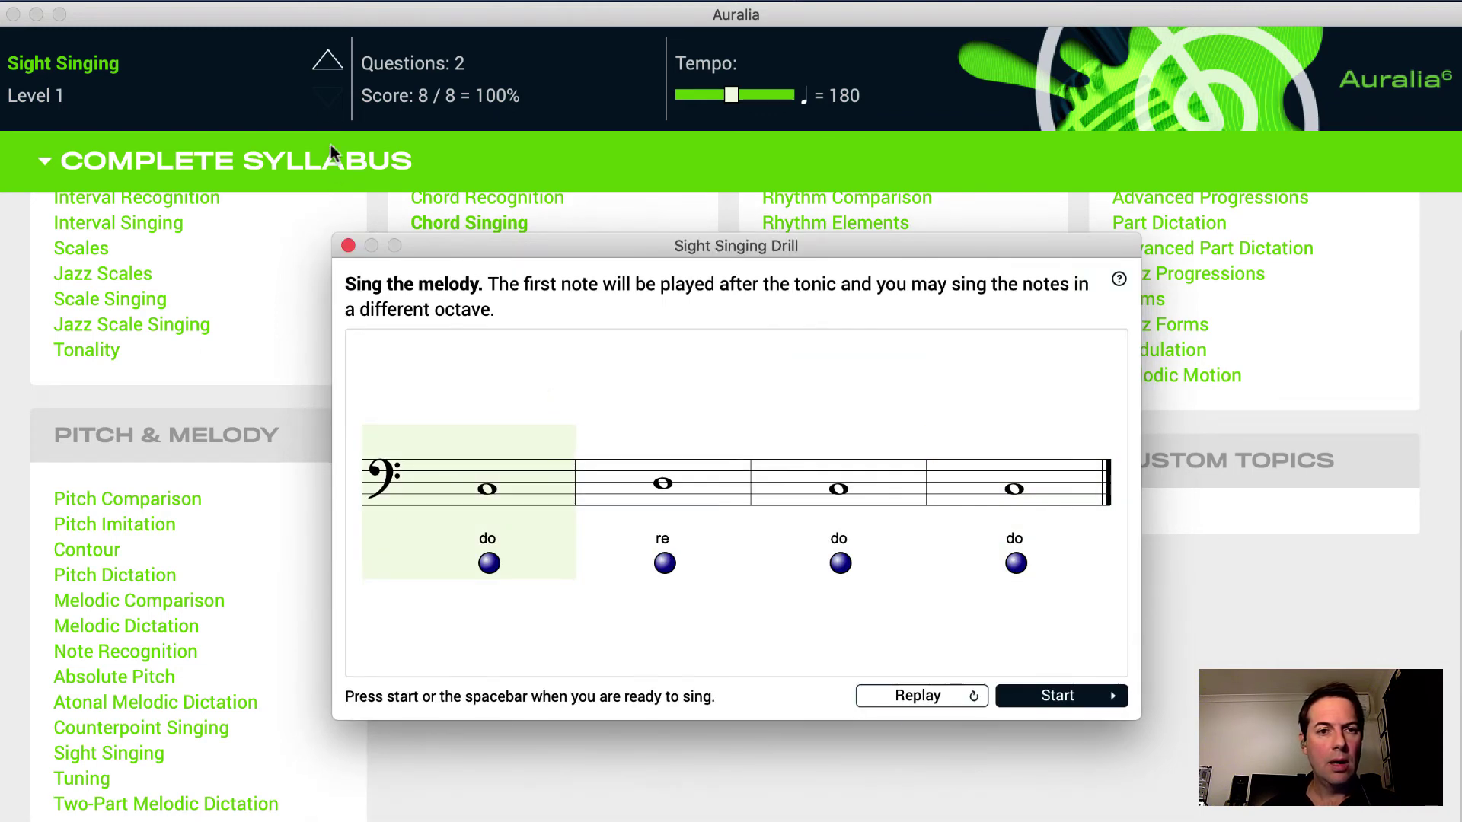
Step: Raise the Sight Singing drill one level at a time up to Level 8, dismissing the Level 1 score summary
{"action": "left_click", "coordinate": [325, 62]}
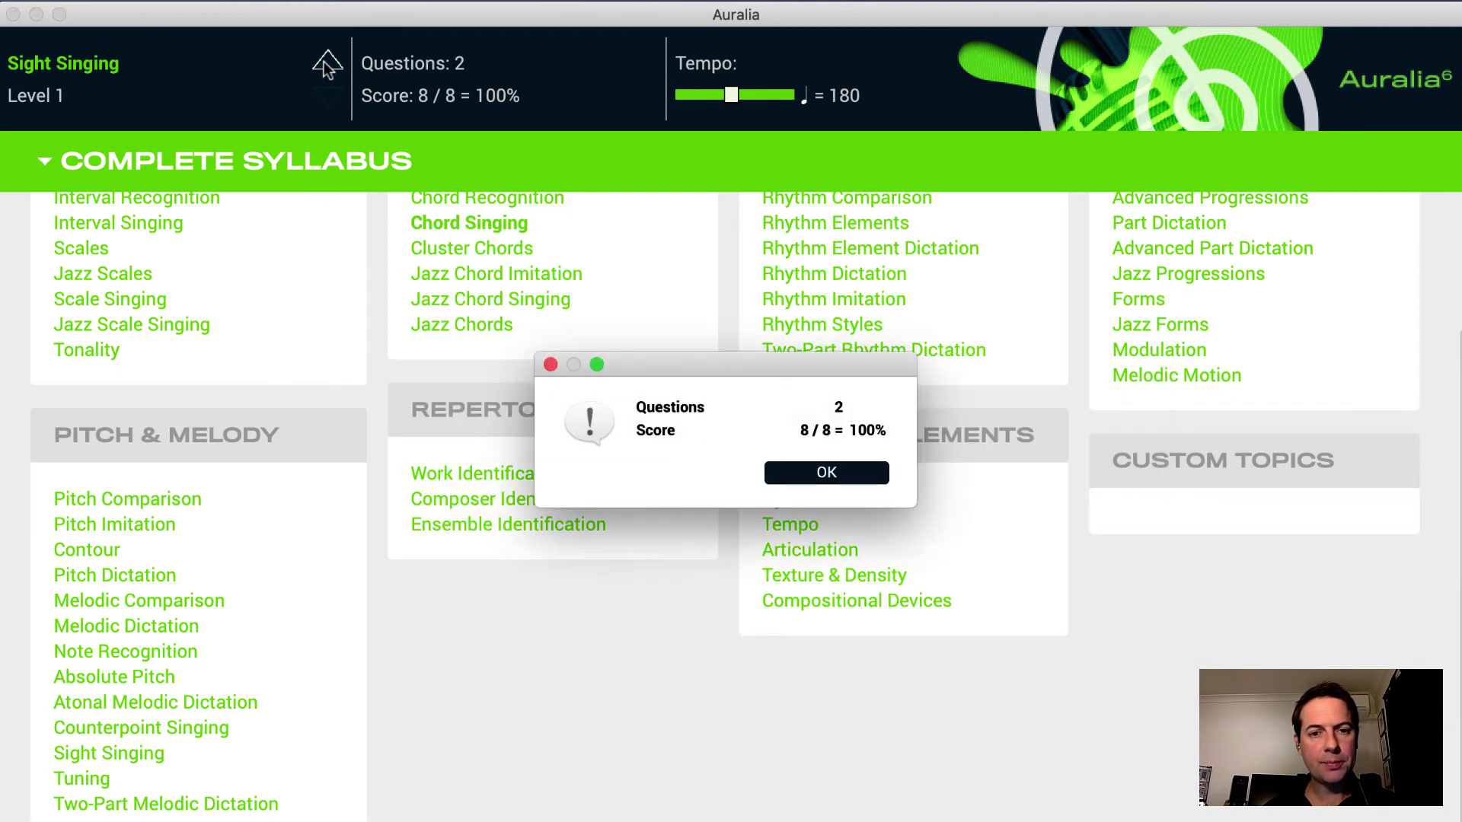
{"action": "key", "text": "Return"}
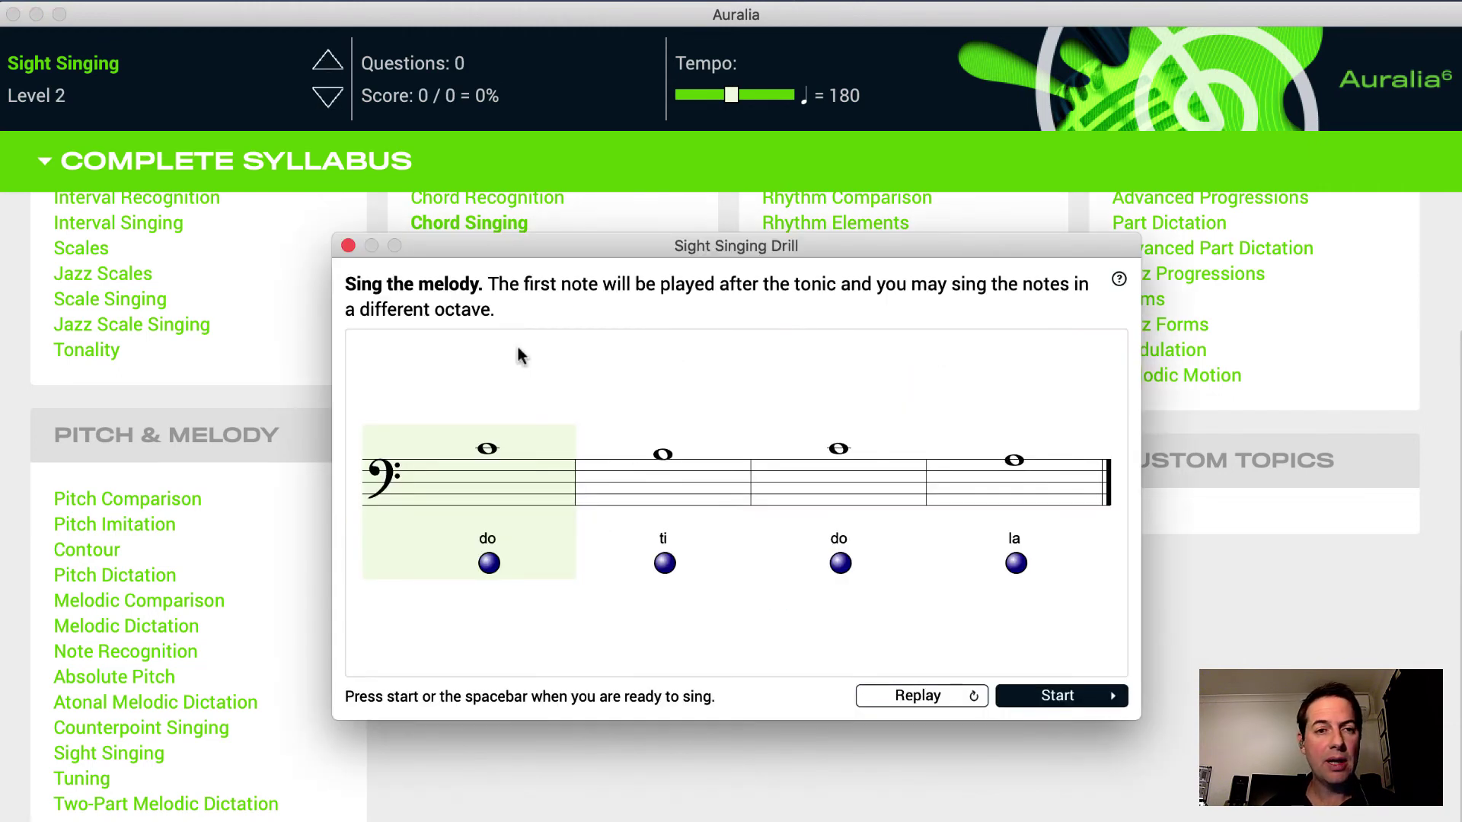
{"action": "left_click", "coordinate": [330, 66]}
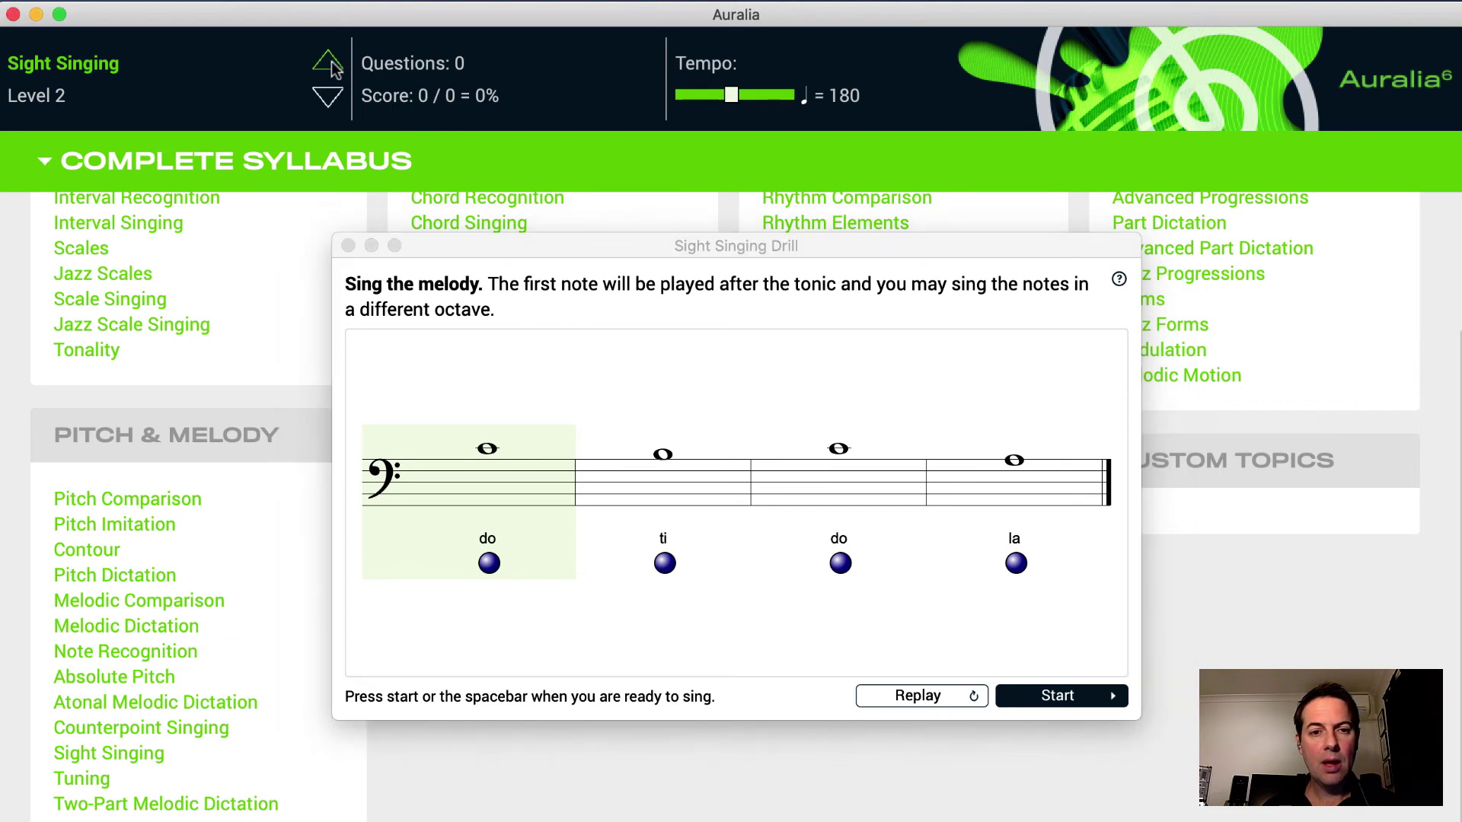
{"action": "left_click", "coordinate": [331, 65]}
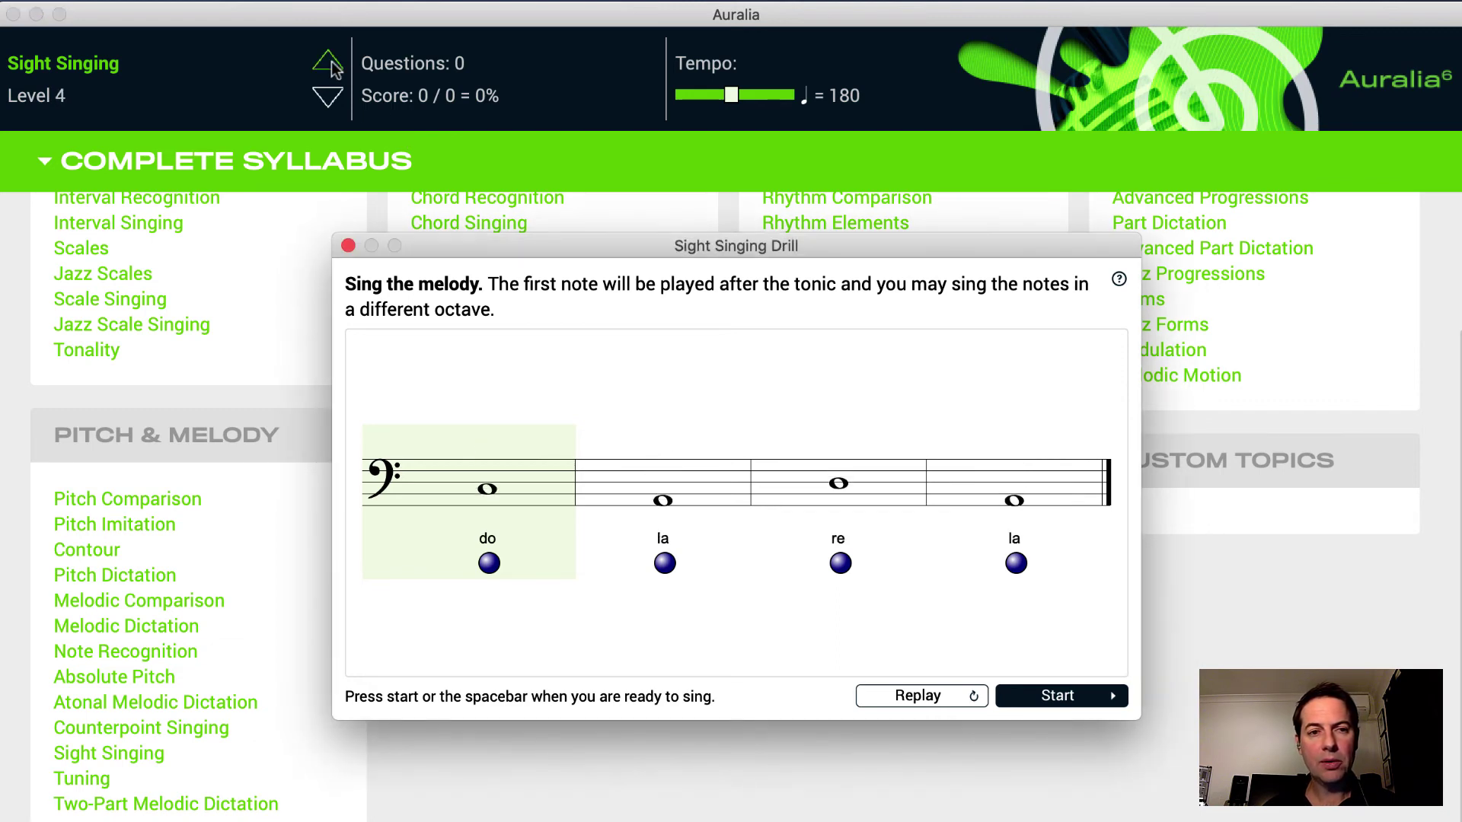
{"action": "left_click", "coordinate": [330, 66]}
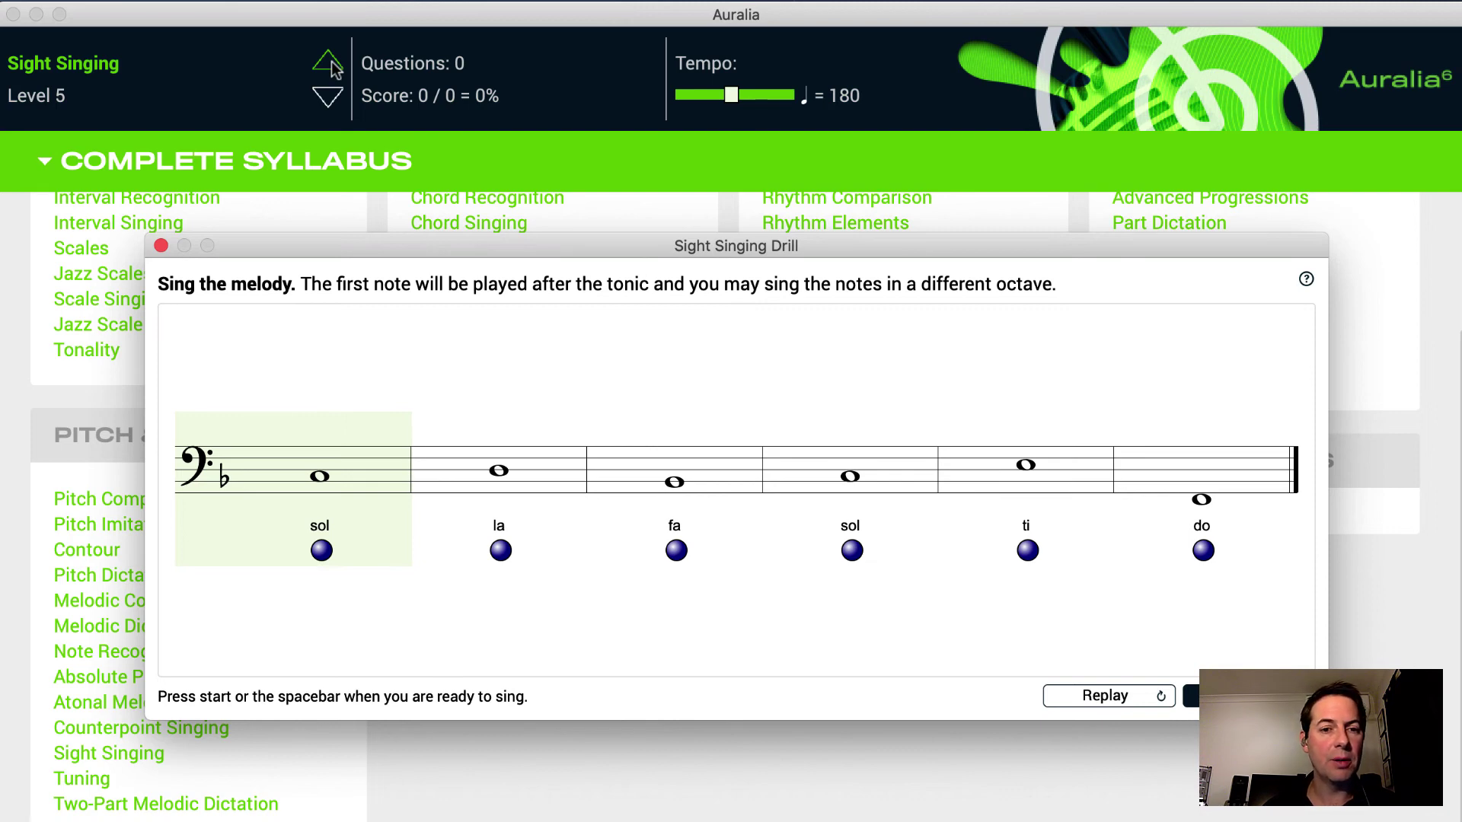
{"action": "left_click", "coordinate": [328, 62]}
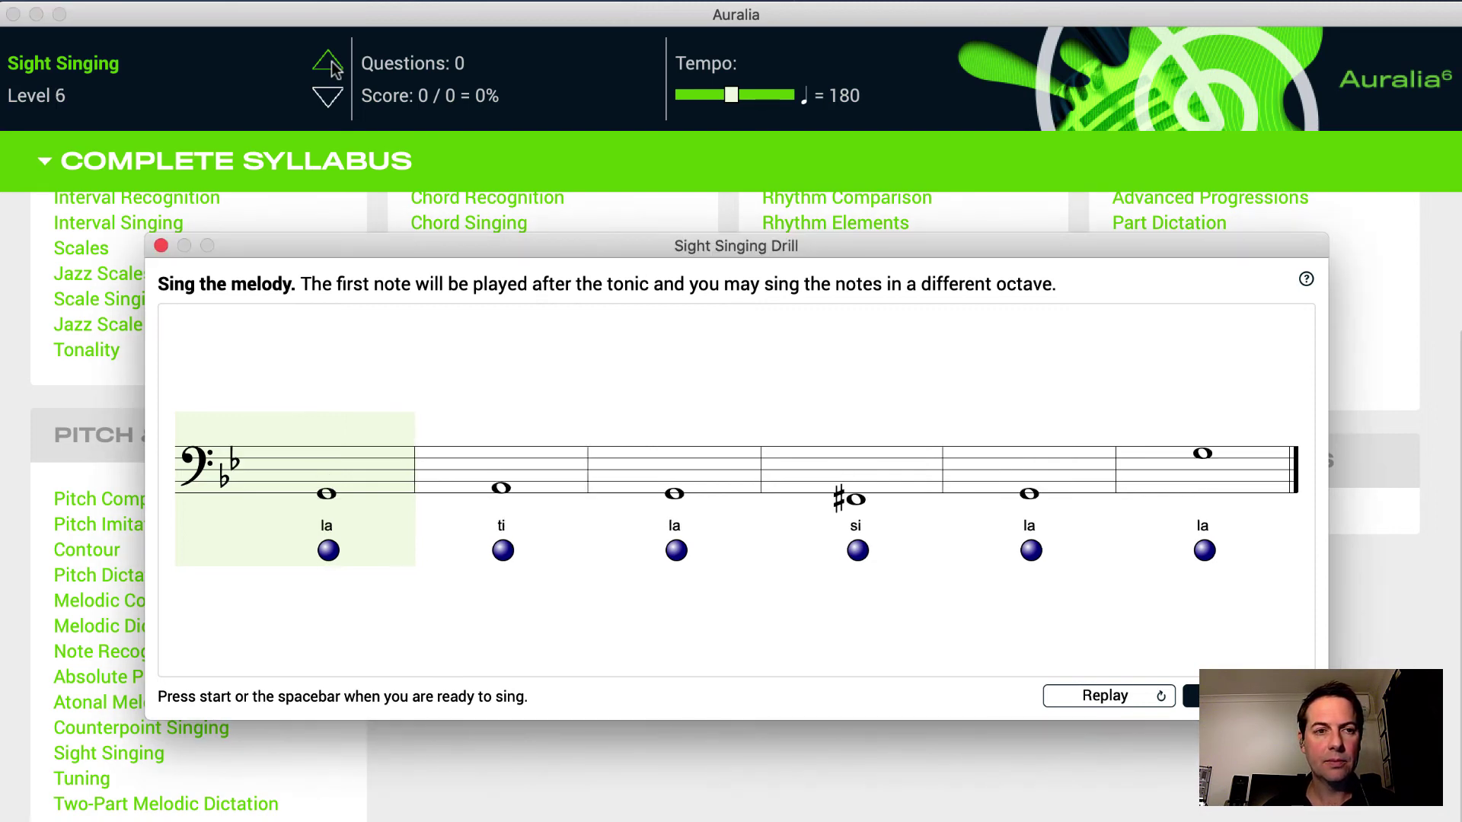
{"action": "left_click", "coordinate": [329, 64]}
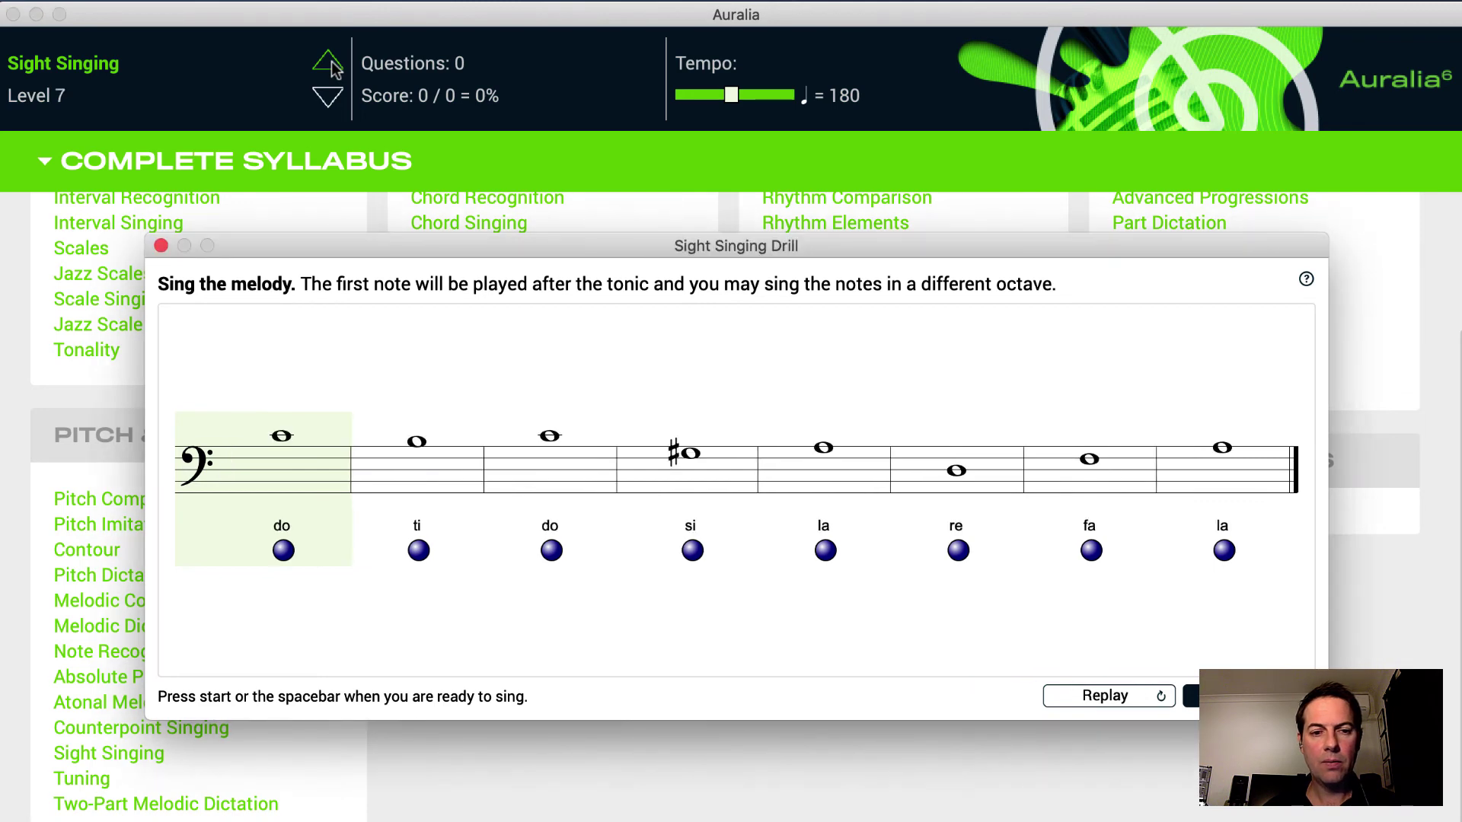
{"action": "left_click", "coordinate": [332, 64]}
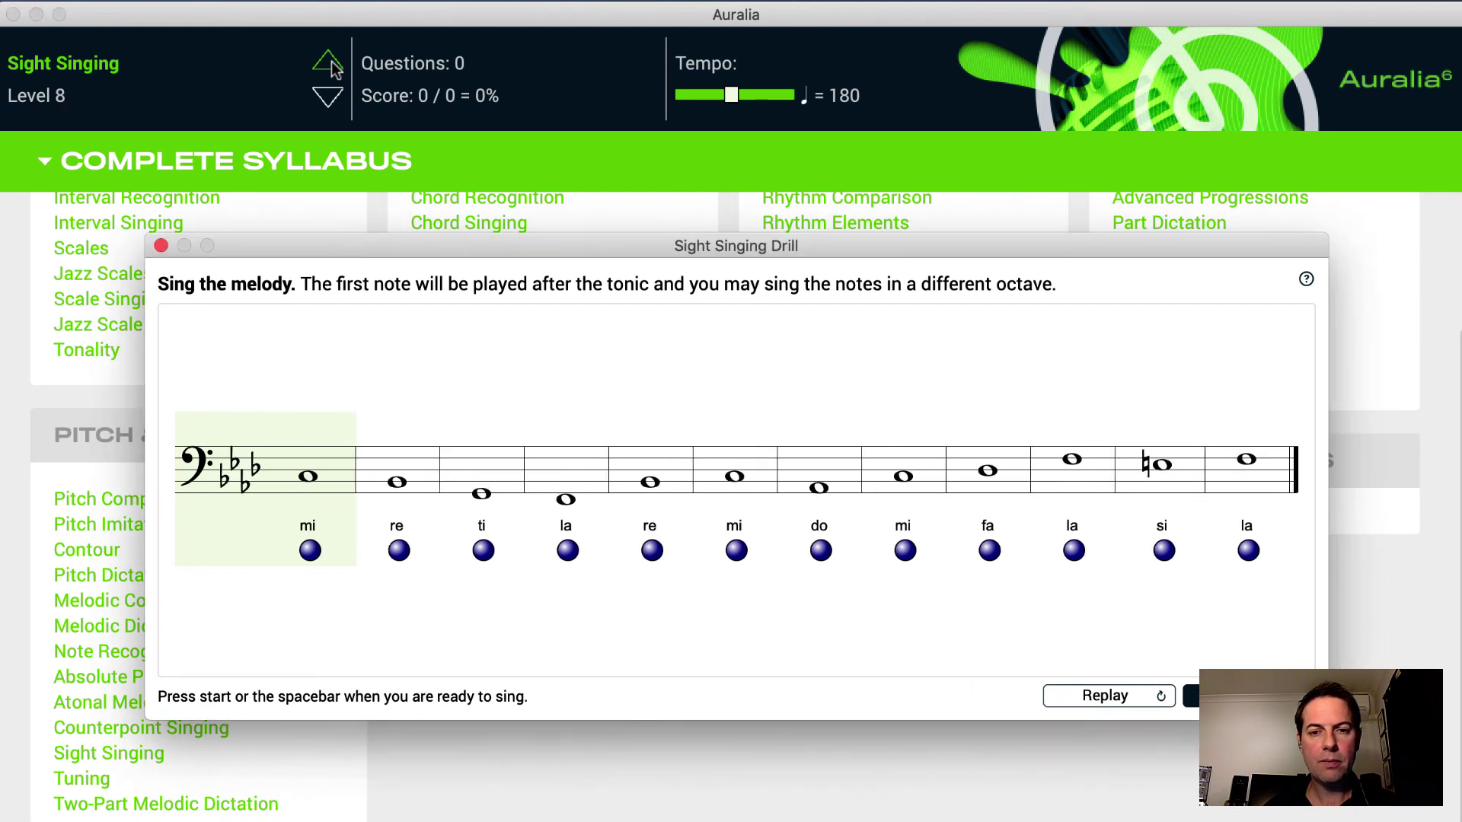